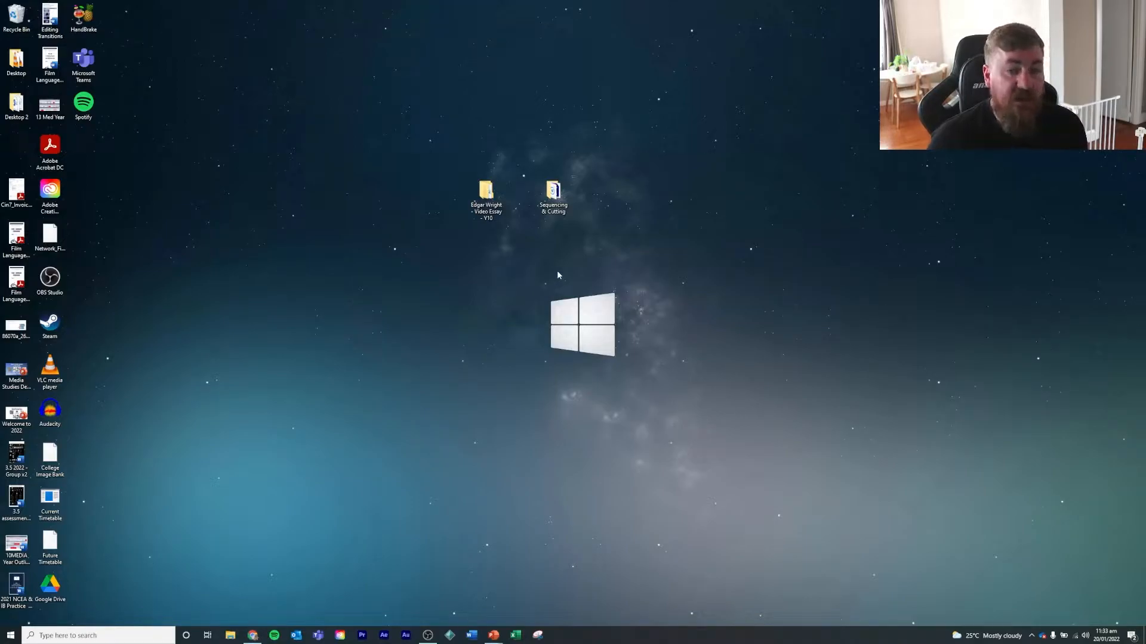
- Open Premiere Pro and create a project named "Sequencing & Cutting" in the desktop's Sequencing & Cutting folder
click(361, 635)
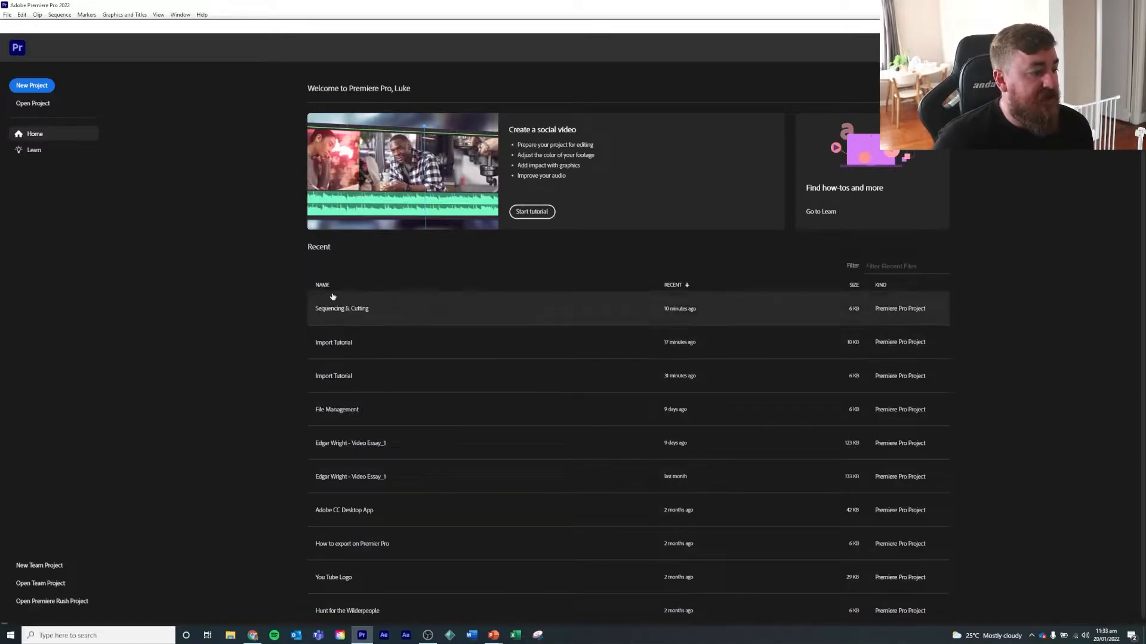
click(53, 88)
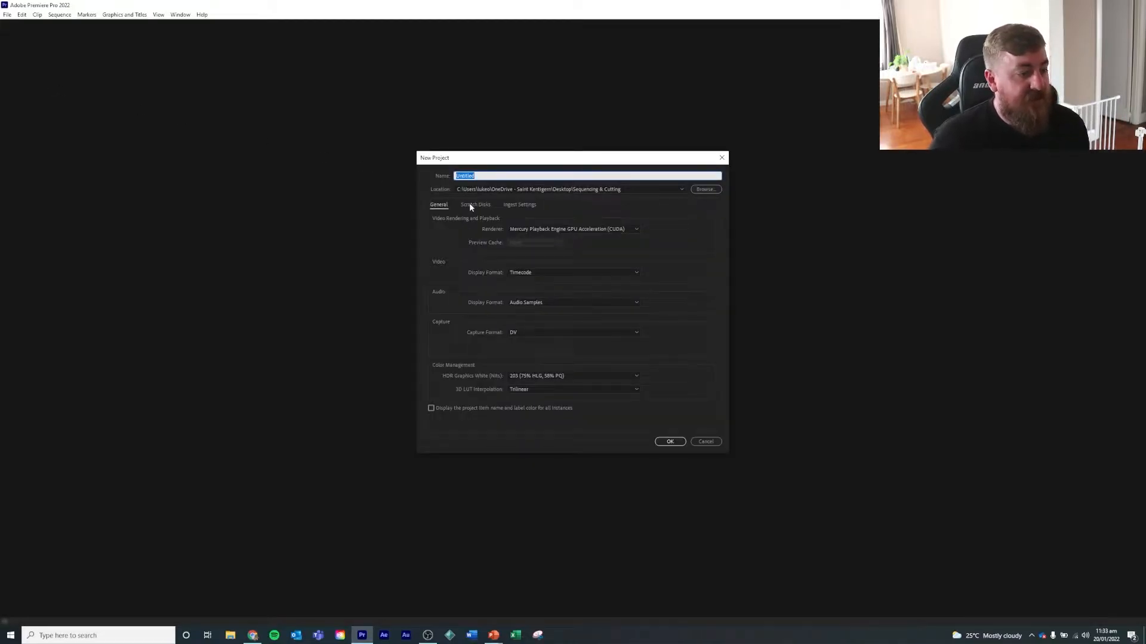
text(Sequencing & Cutting)
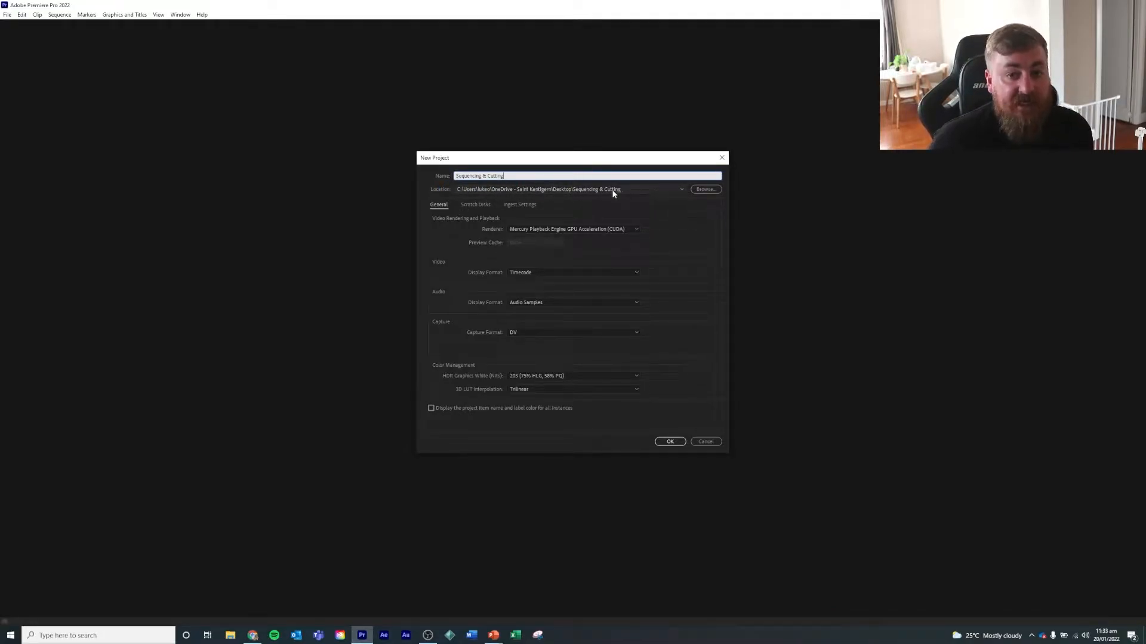
click(715, 190)
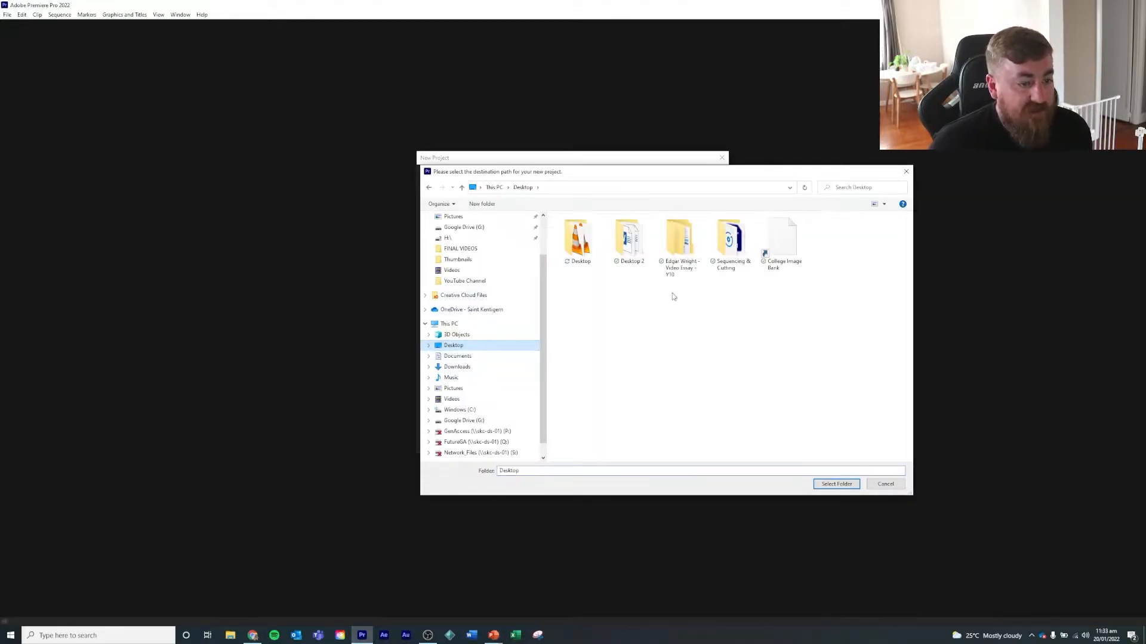
double_click(729, 240)
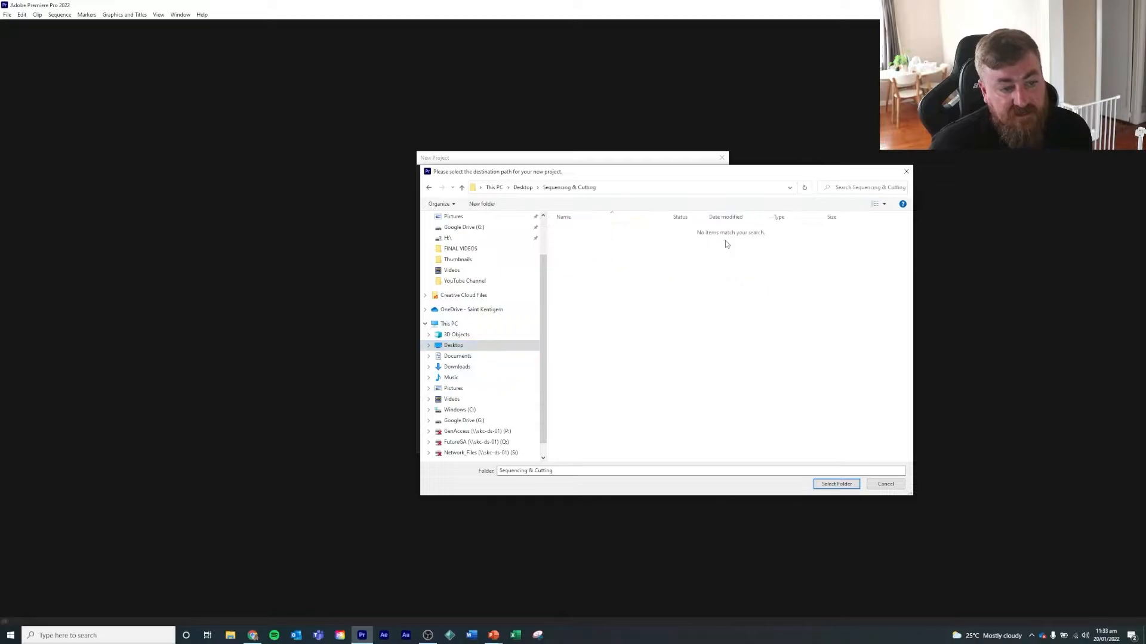
click(837, 485)
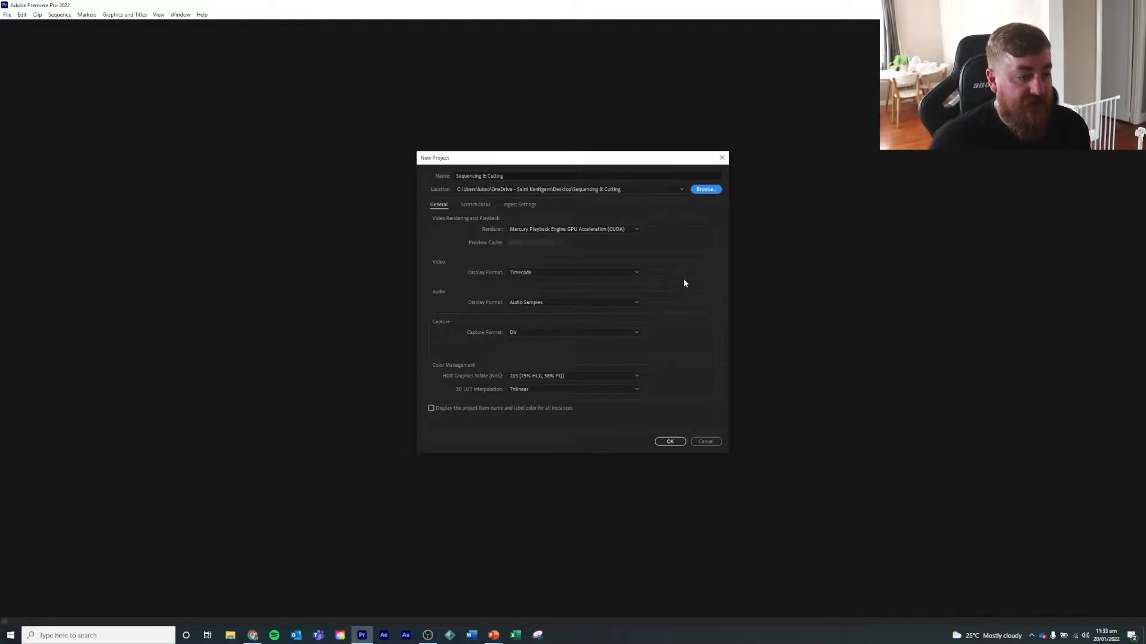
click(669, 442)
click(618, 329)
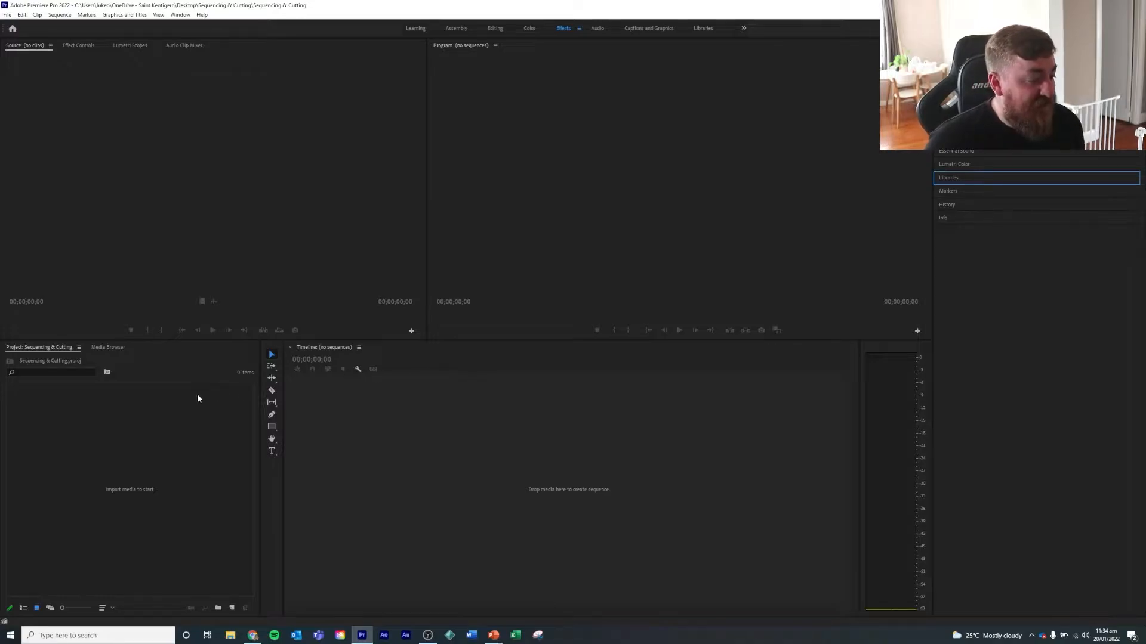
- Import the morning-garden audio track and all five video clips from the Sequencing & Cutting folder
click(188, 416)
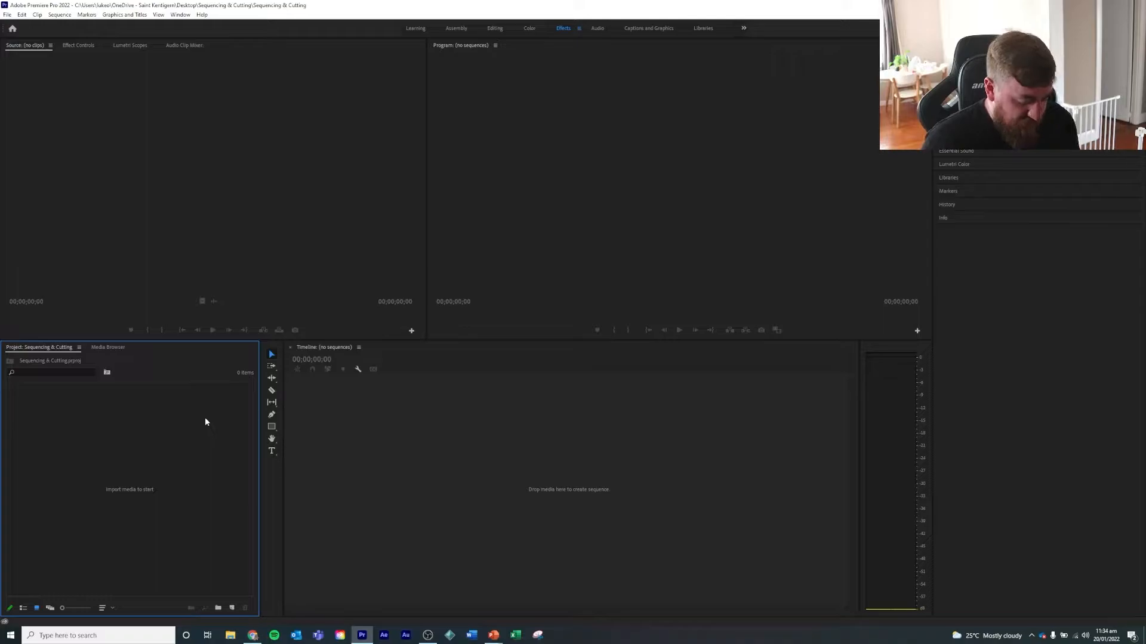
double_click(205, 418)
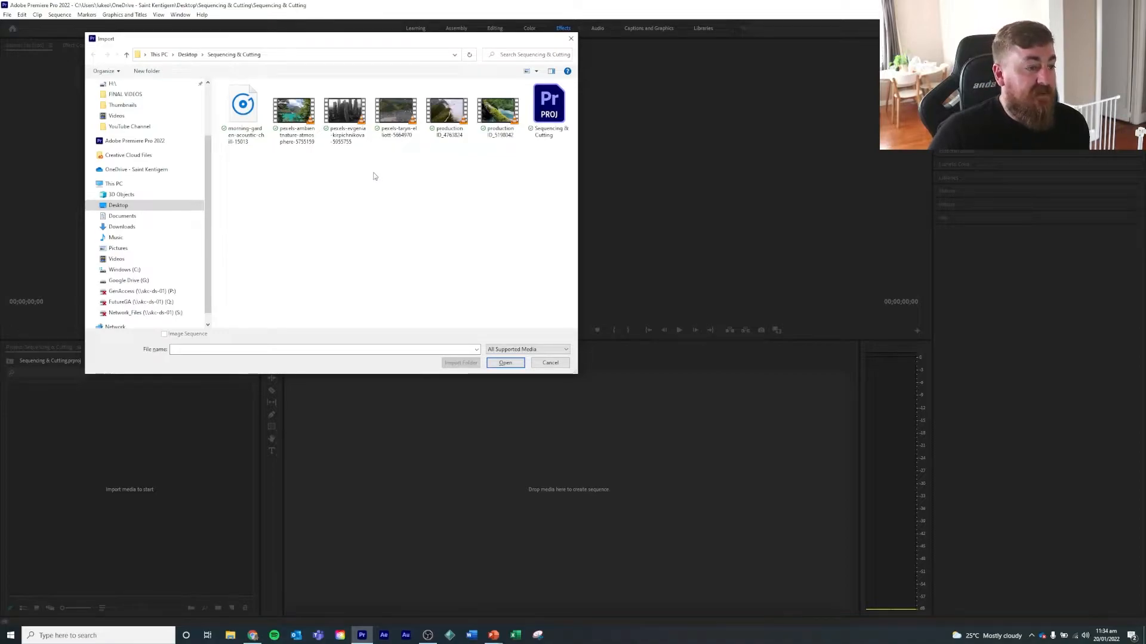
drag(236, 166, 516, 86)
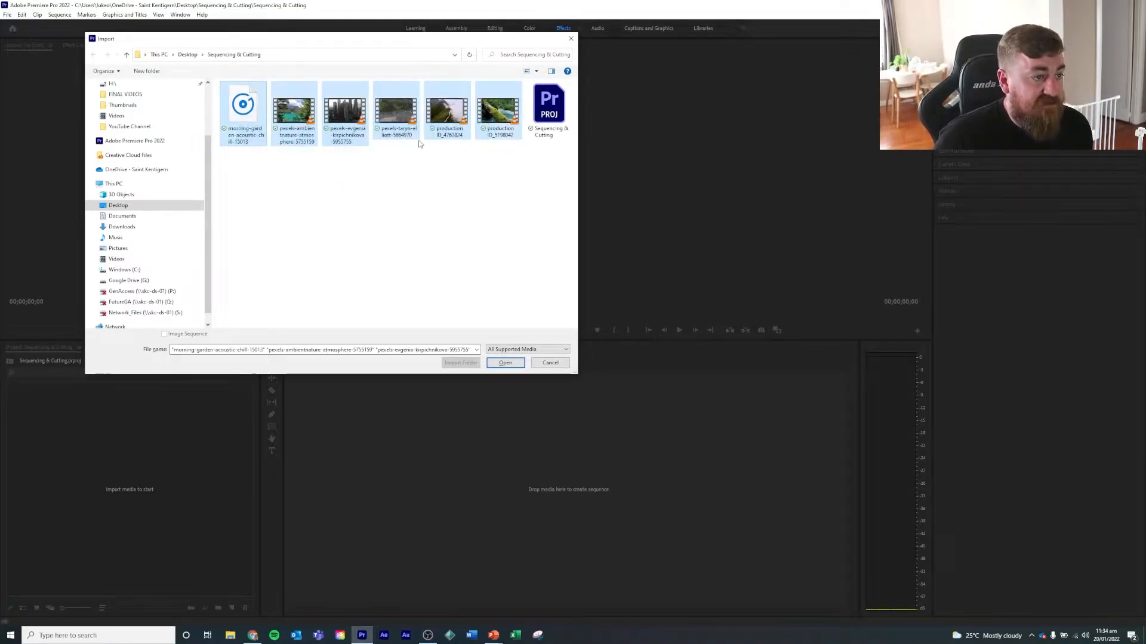
click(493, 362)
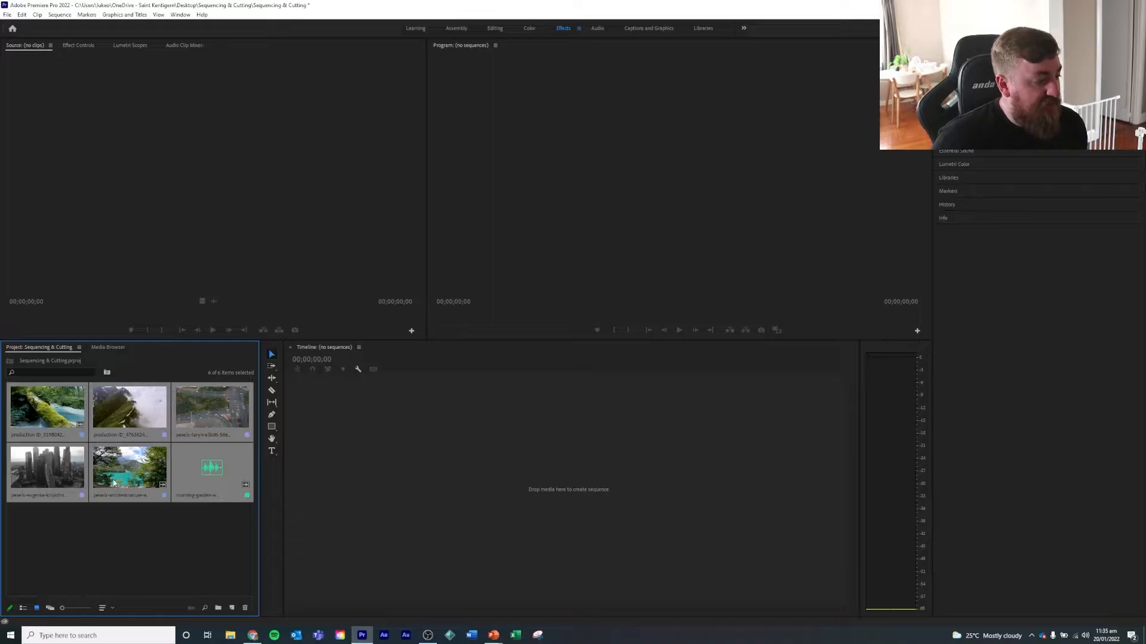
- Preview the city skyline clip in the Source Monitor
click(123, 473)
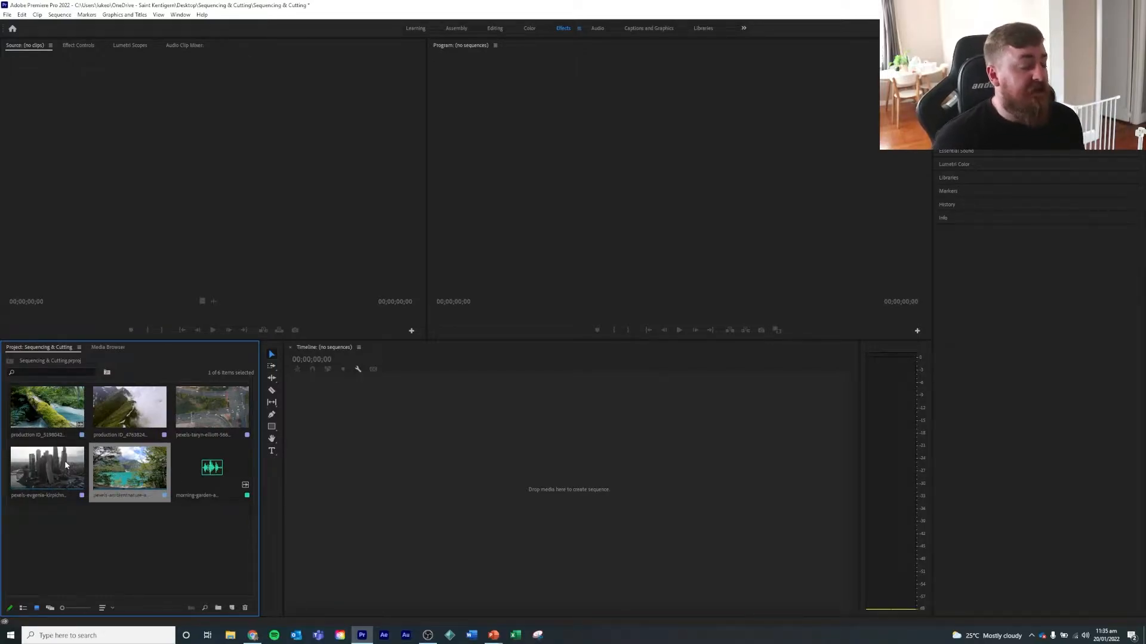
double_click(24, 479)
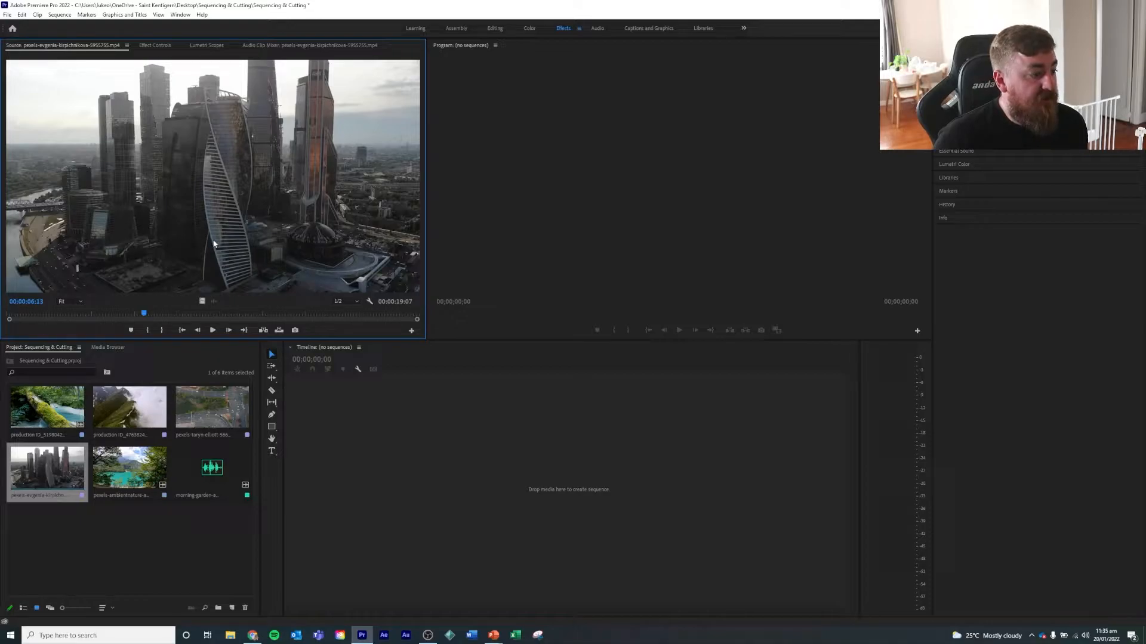
click(213, 330)
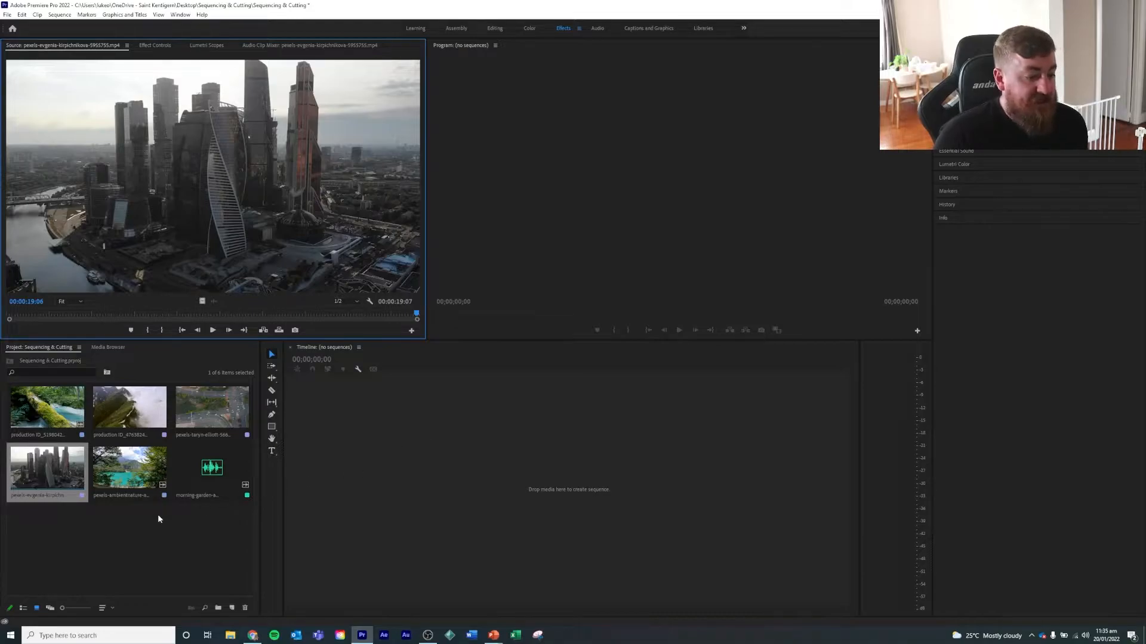
- Create a sequence from the city skyline clip and scrub the playhead to 00:00:09:01
click(48, 464)
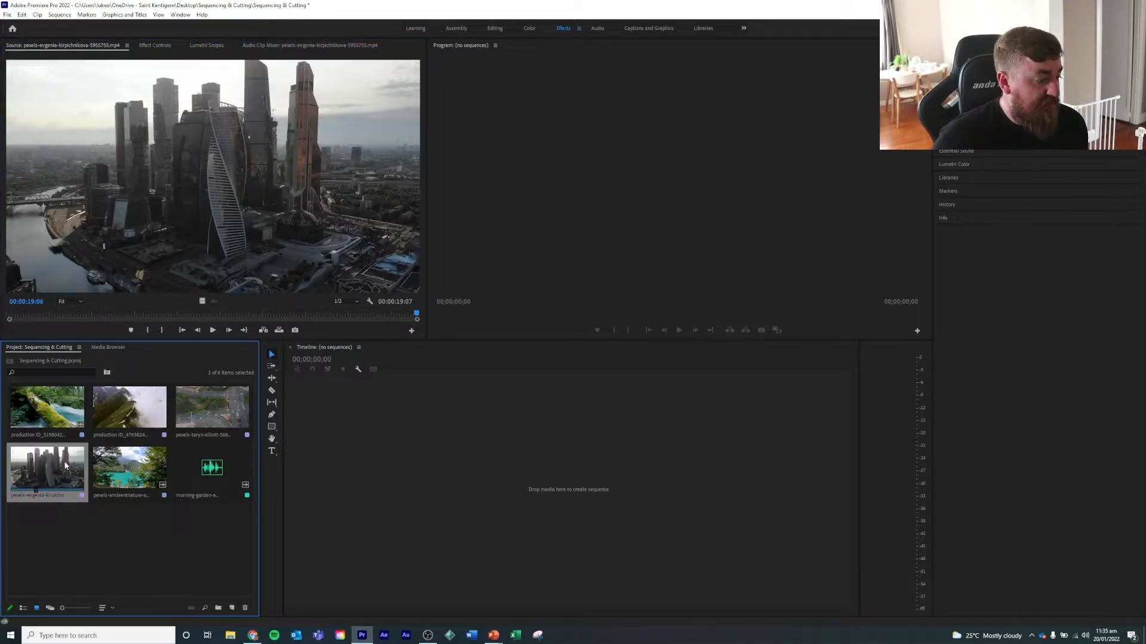
drag(65, 475, 360, 535)
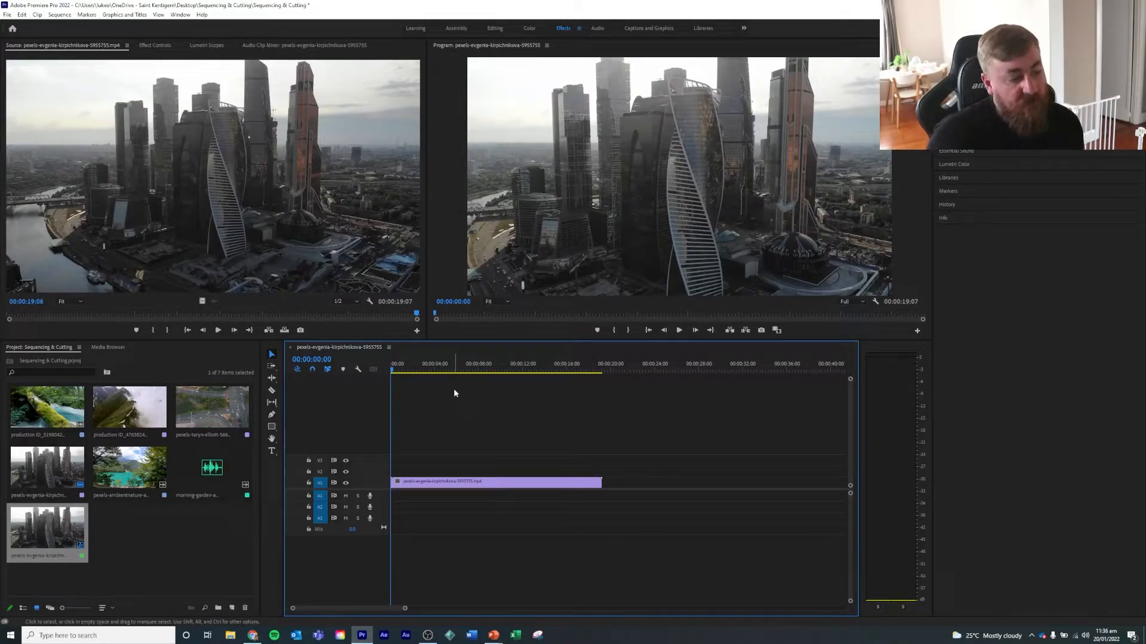
click(415, 370)
drag(416, 372, 489, 412)
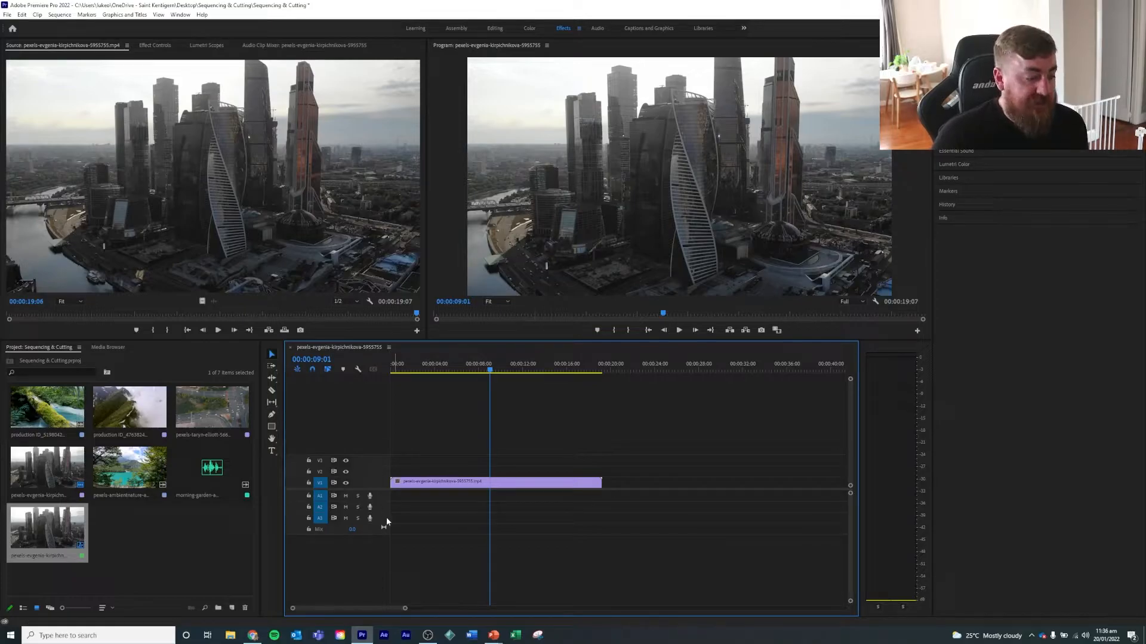
- Expand the Video 1 track, and add one more video track and one more audio track to the sequence
double_click(373, 481)
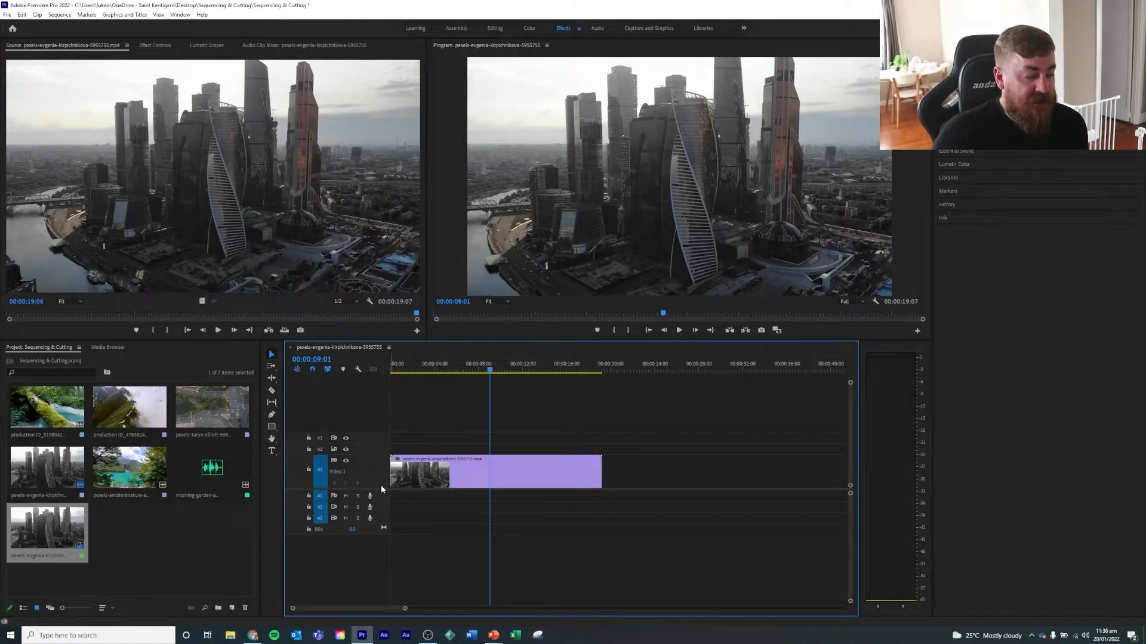
right_click(369, 440)
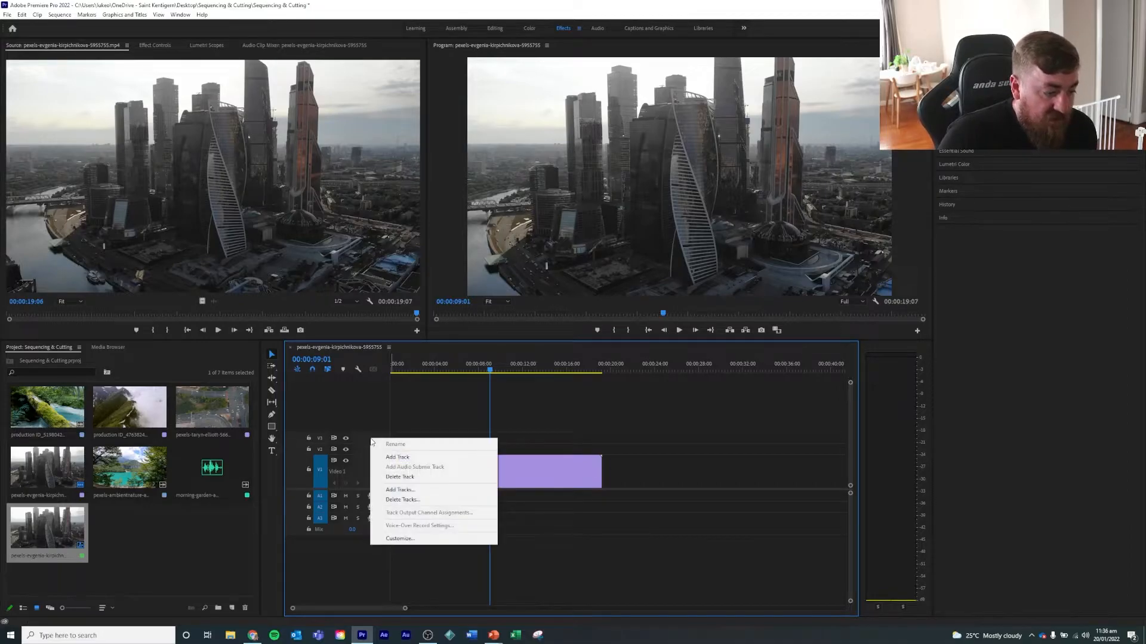
click(401, 457)
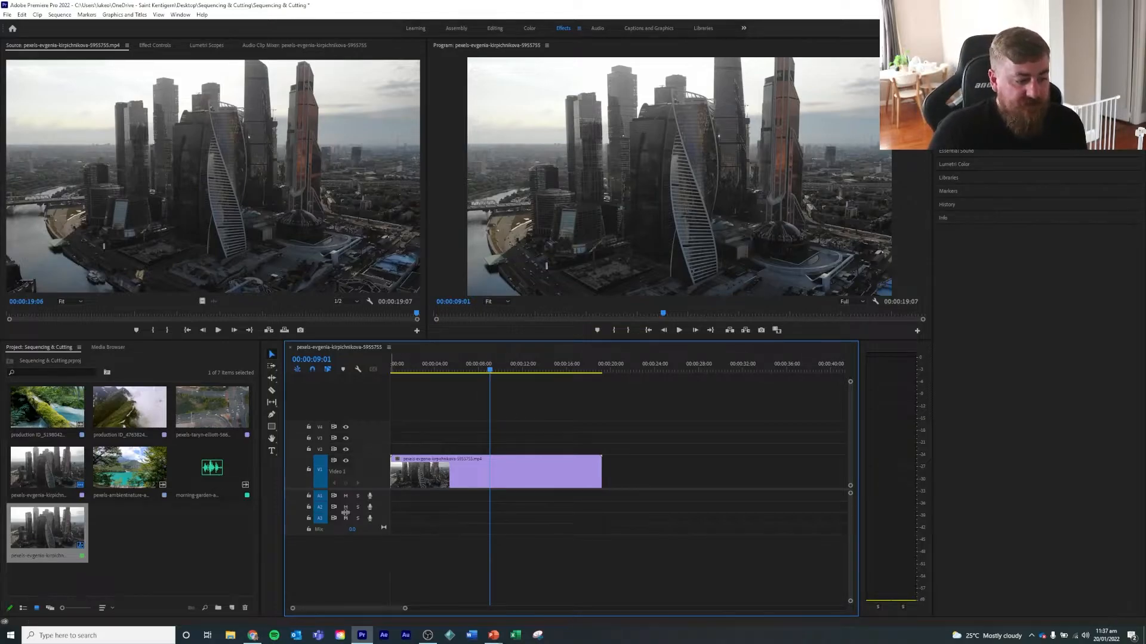
right_click(382, 514)
click(410, 534)
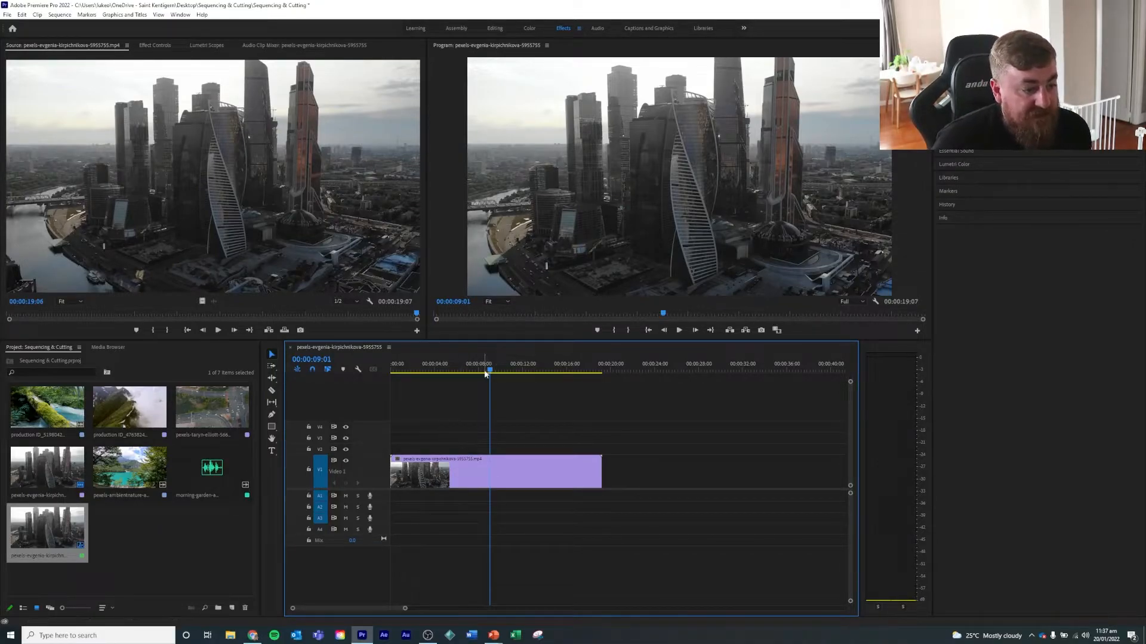
- Expand the Audio 1 track and scrub the playhead back to 00:00:00:22
drag(491, 373, 419, 371)
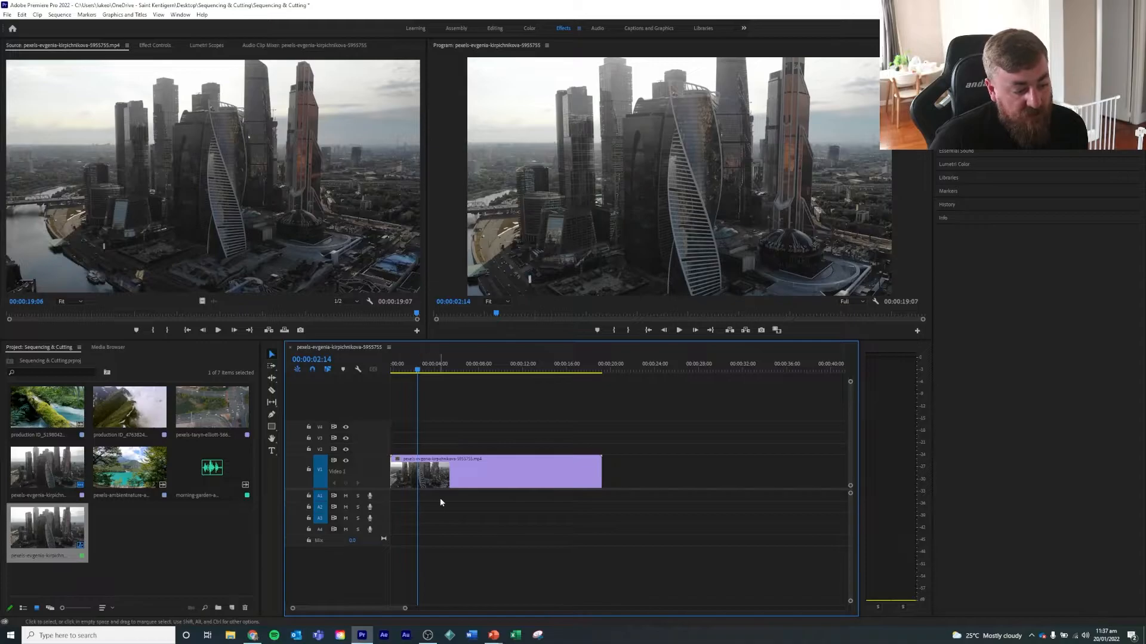
double_click(377, 495)
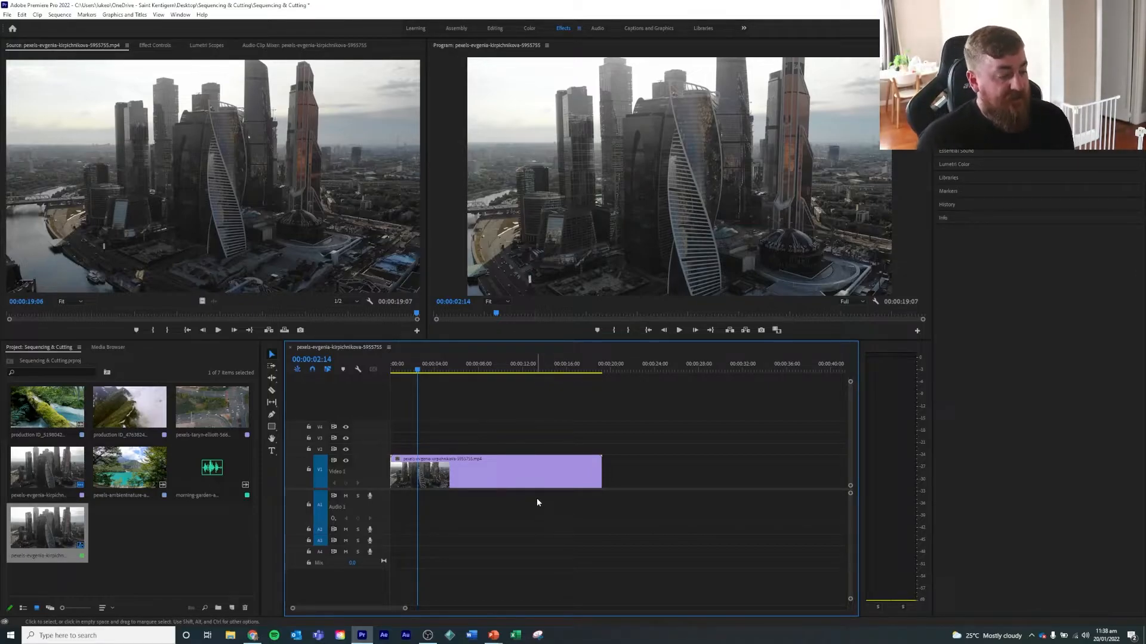
drag(416, 371, 398, 371)
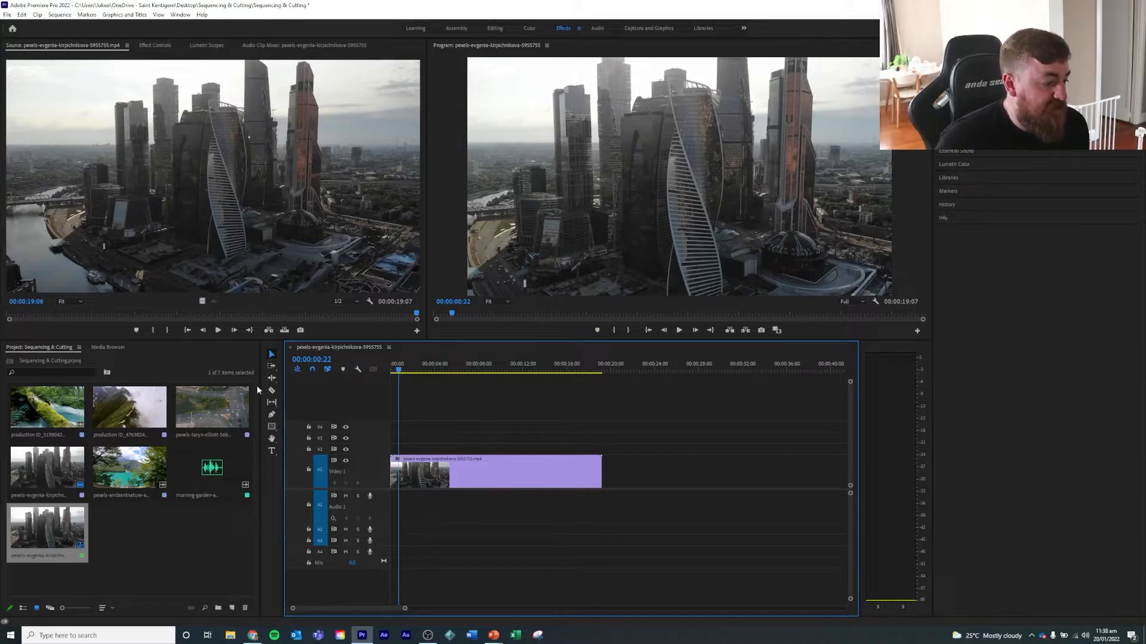
- Preview the aerial traffic clip and place it on Video 1 directly against the end of the skyline clip
double_click(219, 405)
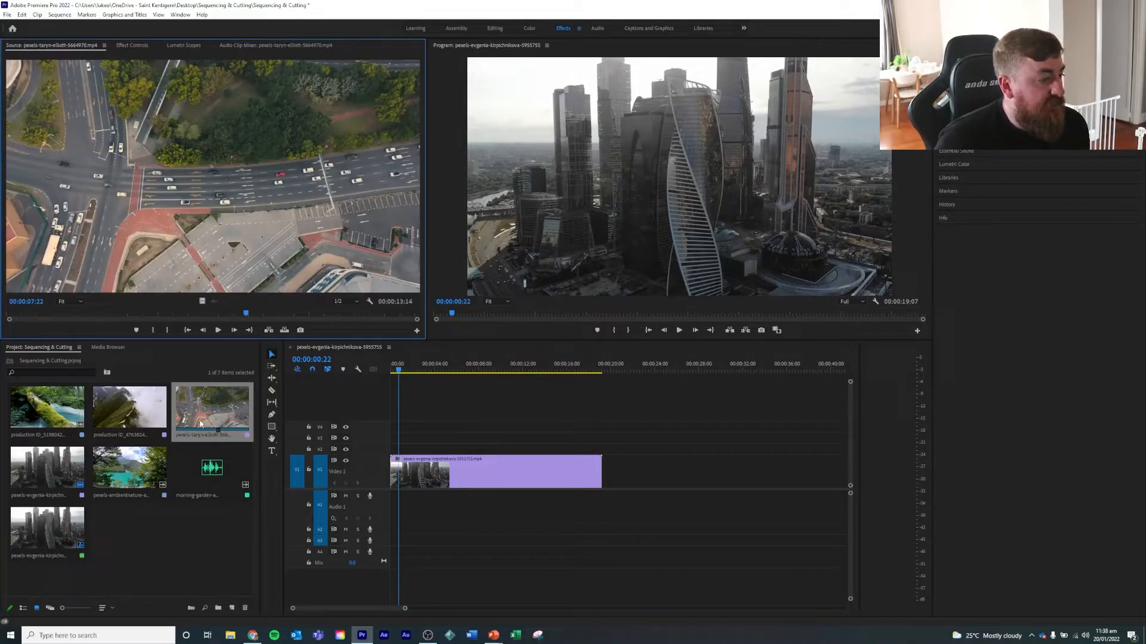
drag(200, 403, 609, 468)
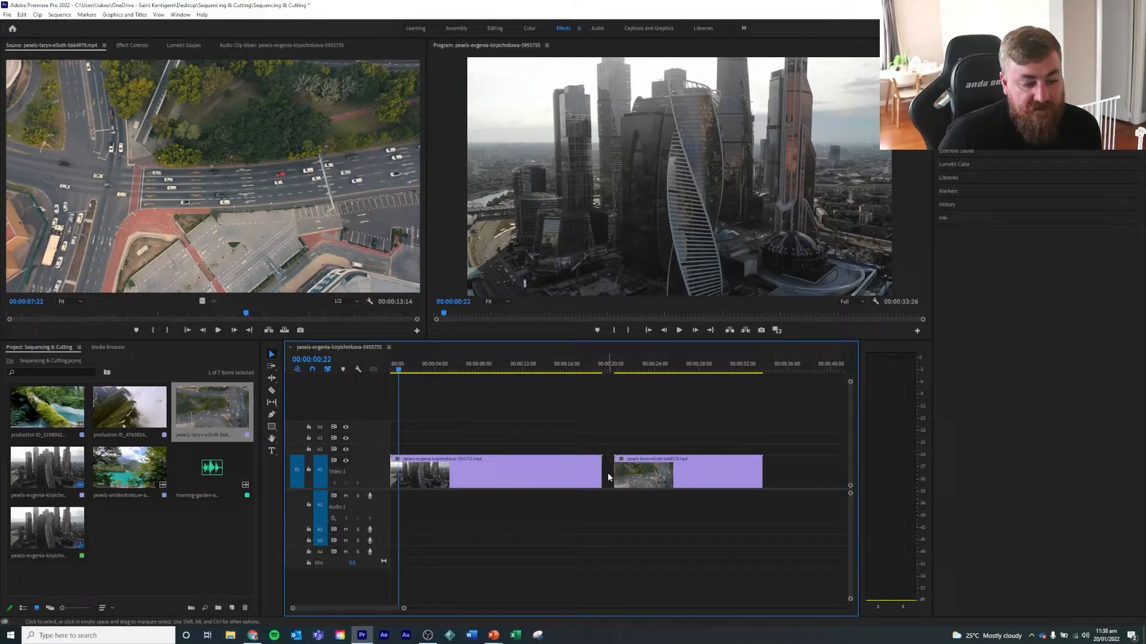
drag(634, 478, 621, 472)
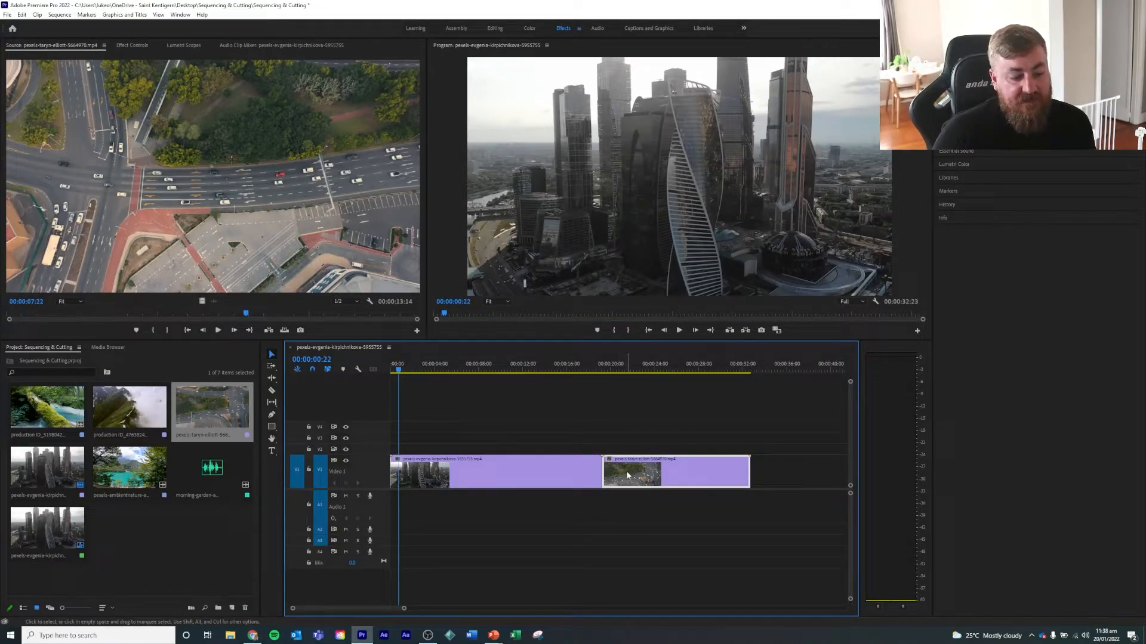
- Shift the traffic clip away from the skyline clip on Video 1 and delete the empty gap between them
drag(626, 472, 669, 472)
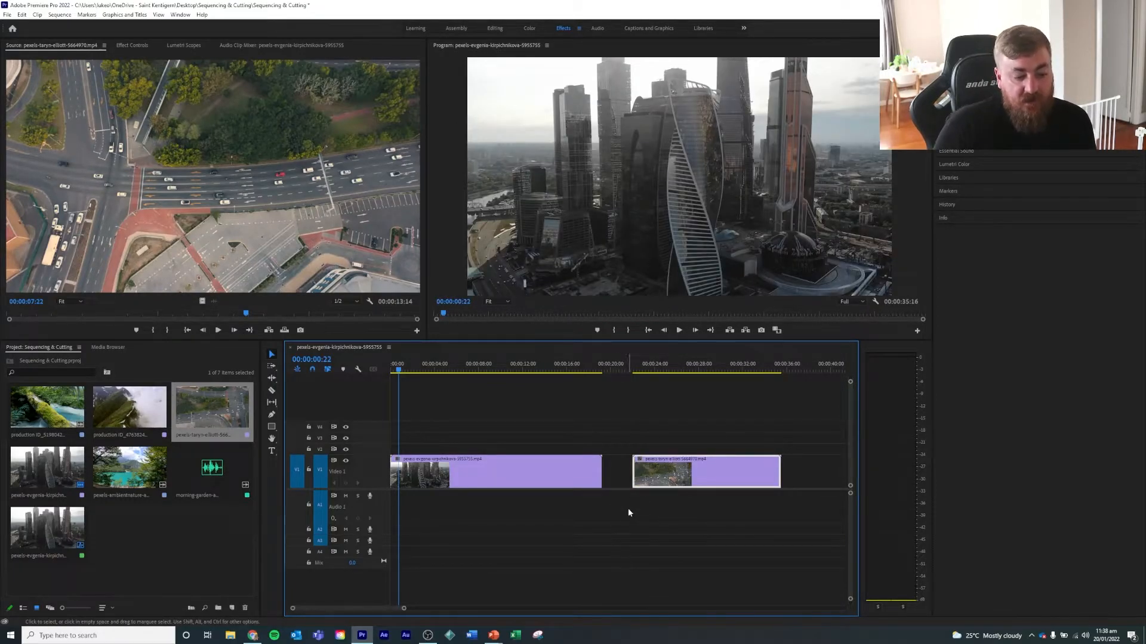
click(620, 471)
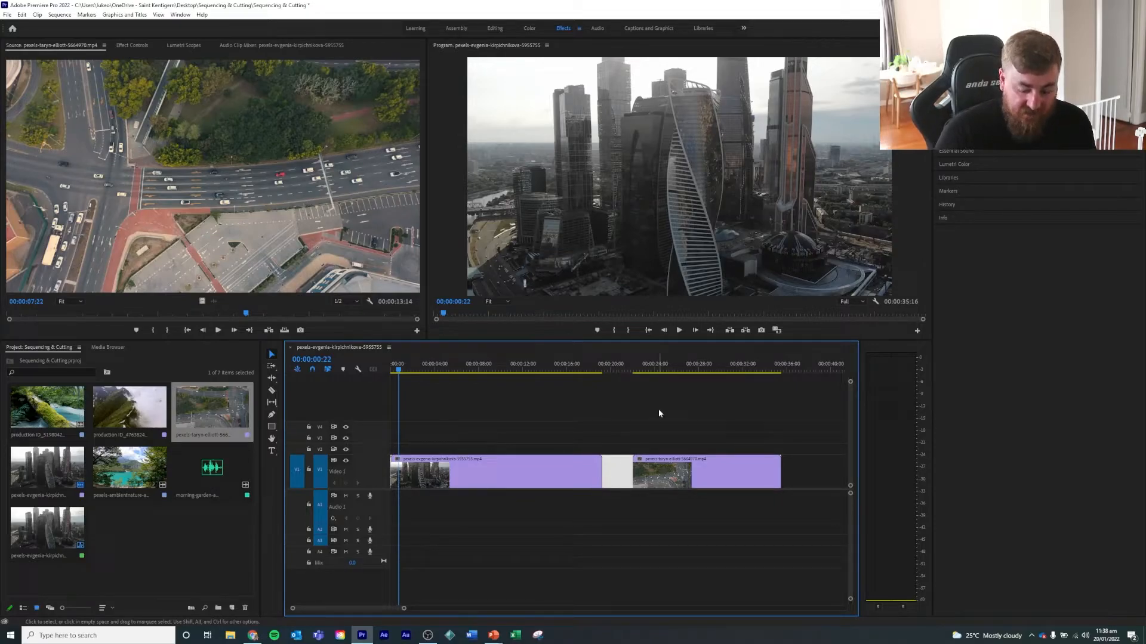
key(Delete)
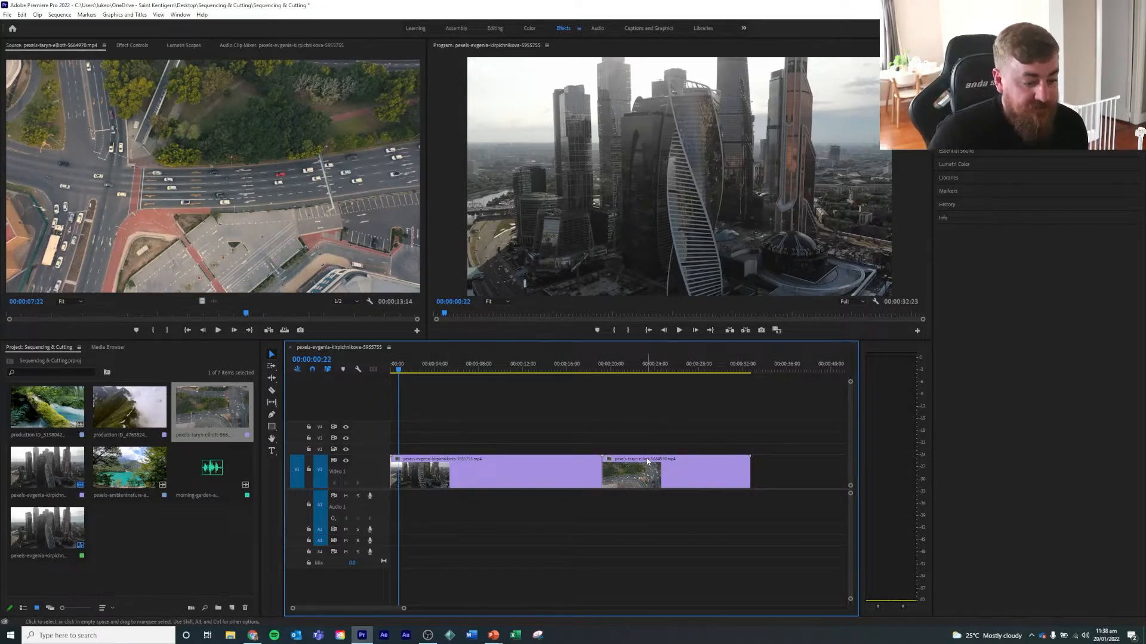
- Play the sequence across the cut between the skyline clip and the traffic clip
click(584, 370)
drag(584, 370, 394, 370)
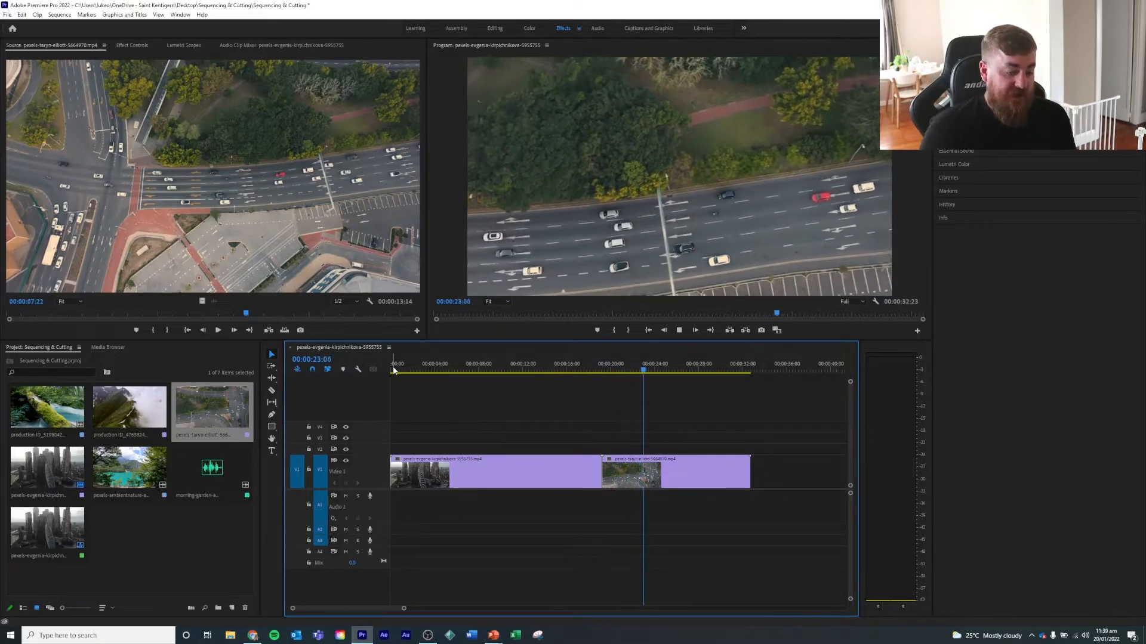
key(space)
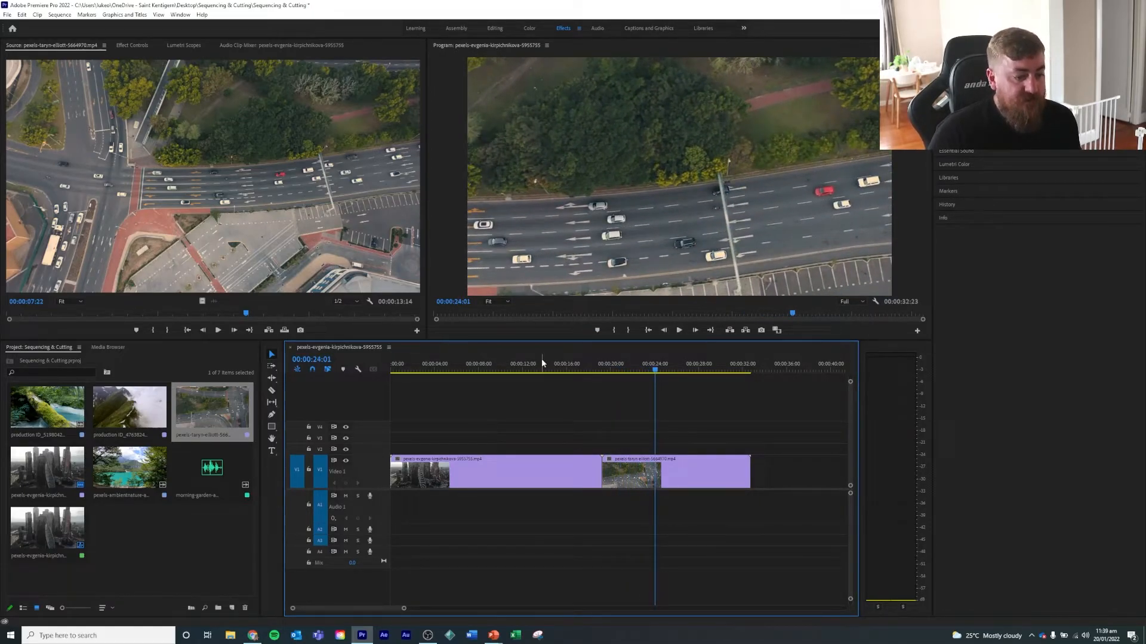
- Split the skyline clip at 00:00:10:10 with the Razor tool and return to the Selection tool
drag(543, 370, 504, 371)
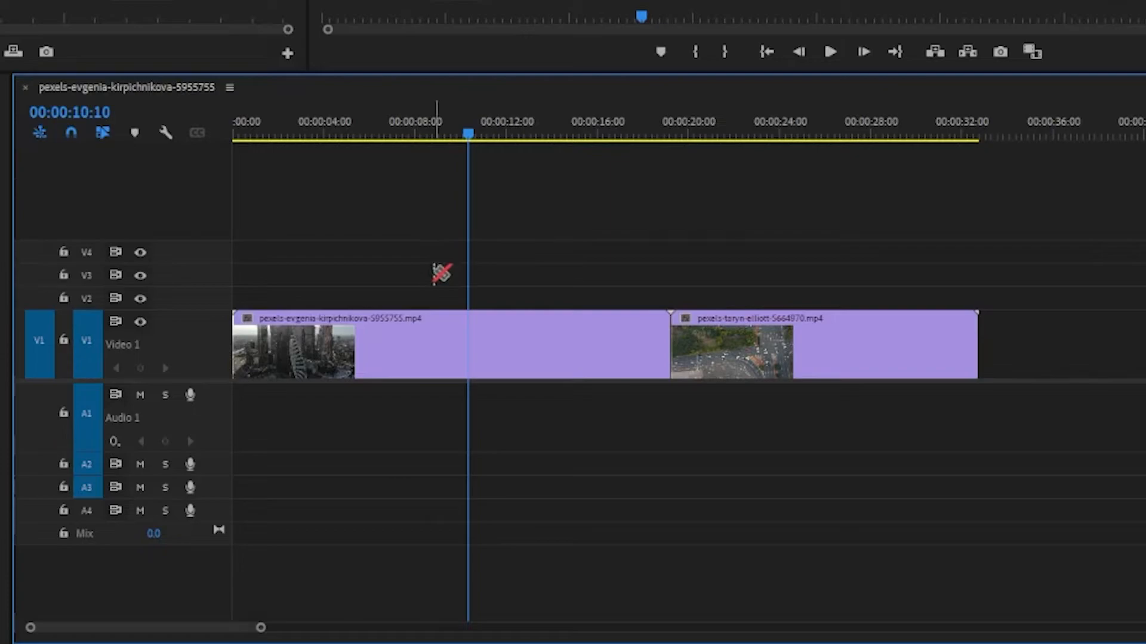
click(471, 343)
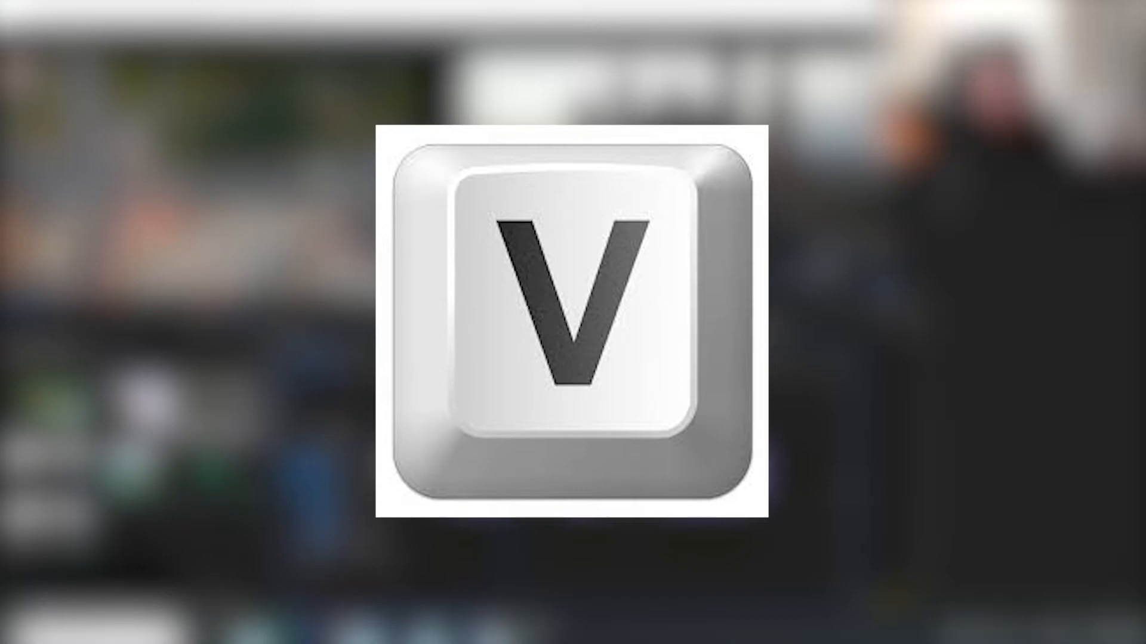
key(v)
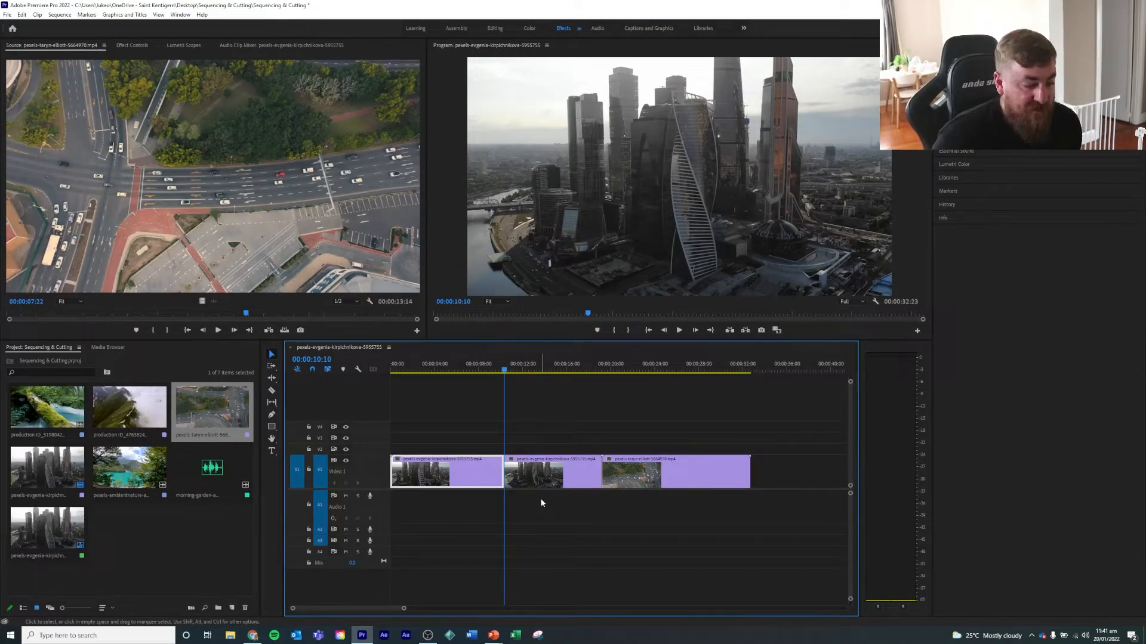
- Try deleting the skyline segment before 00:00:10:10 together with its gap, and undo back to the unsplit clip
key(Delete)
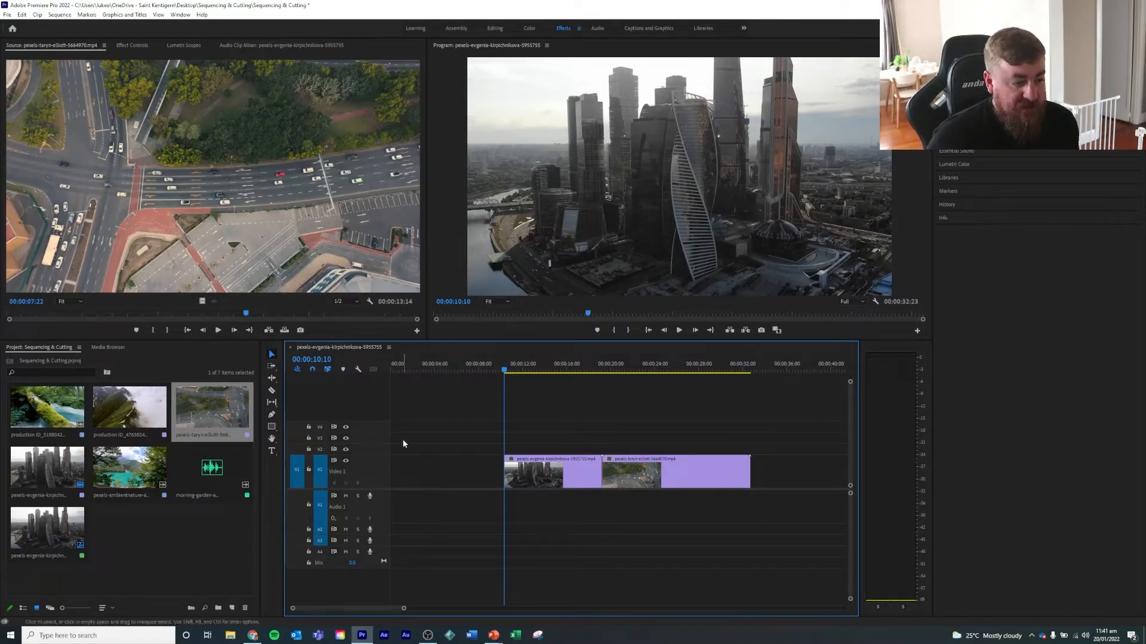
click(438, 468)
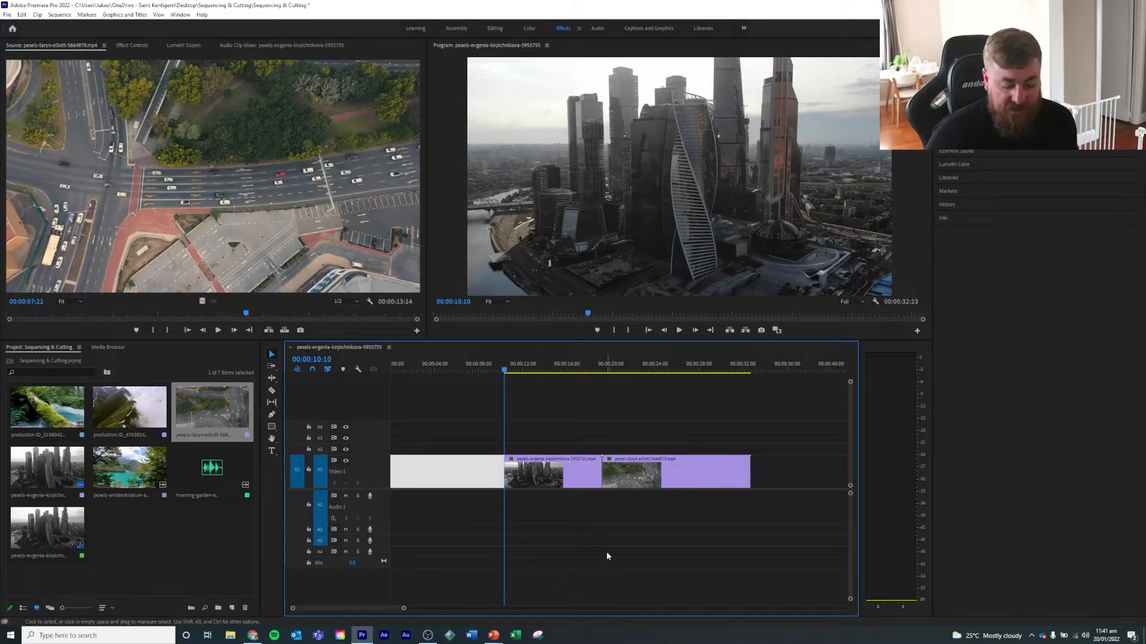
key(Delete)
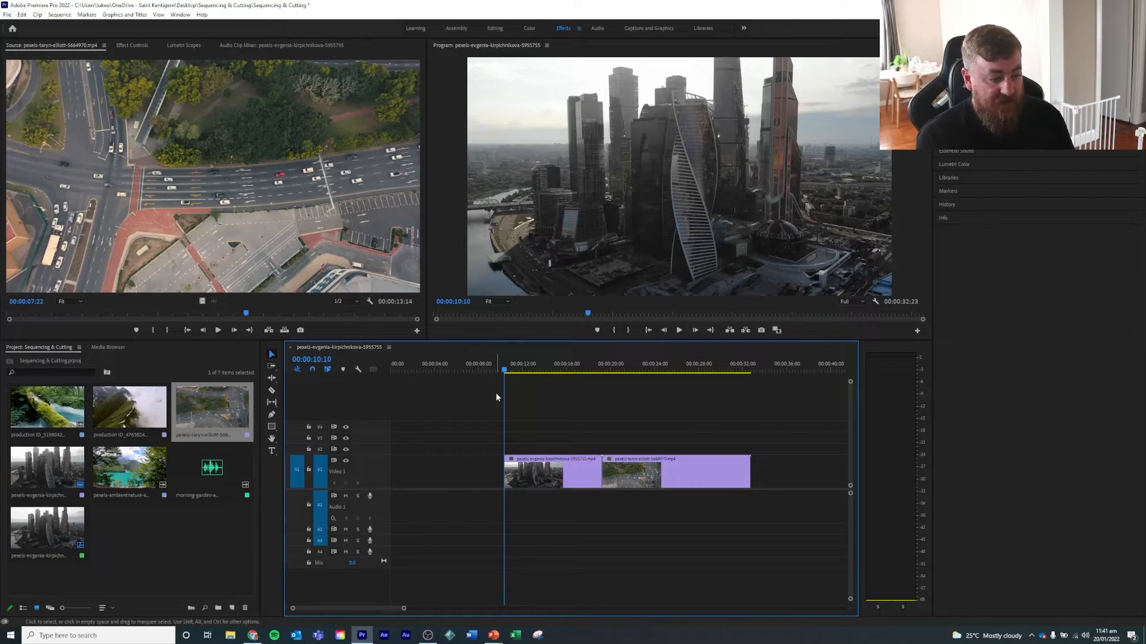
key(ctrl+z)
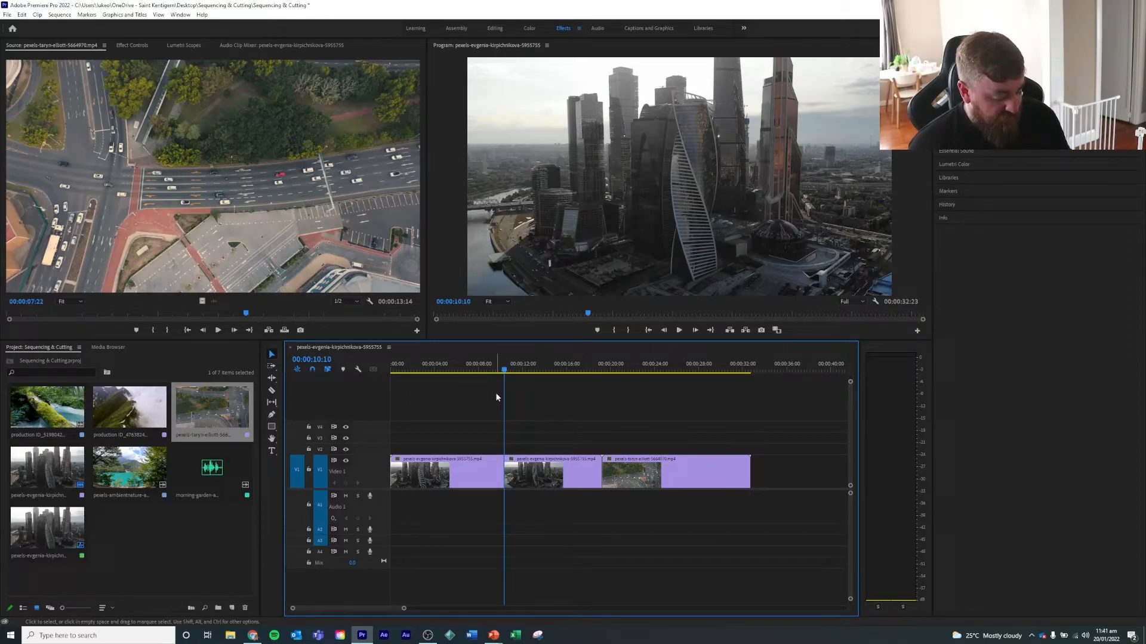
key(ctrl+z)
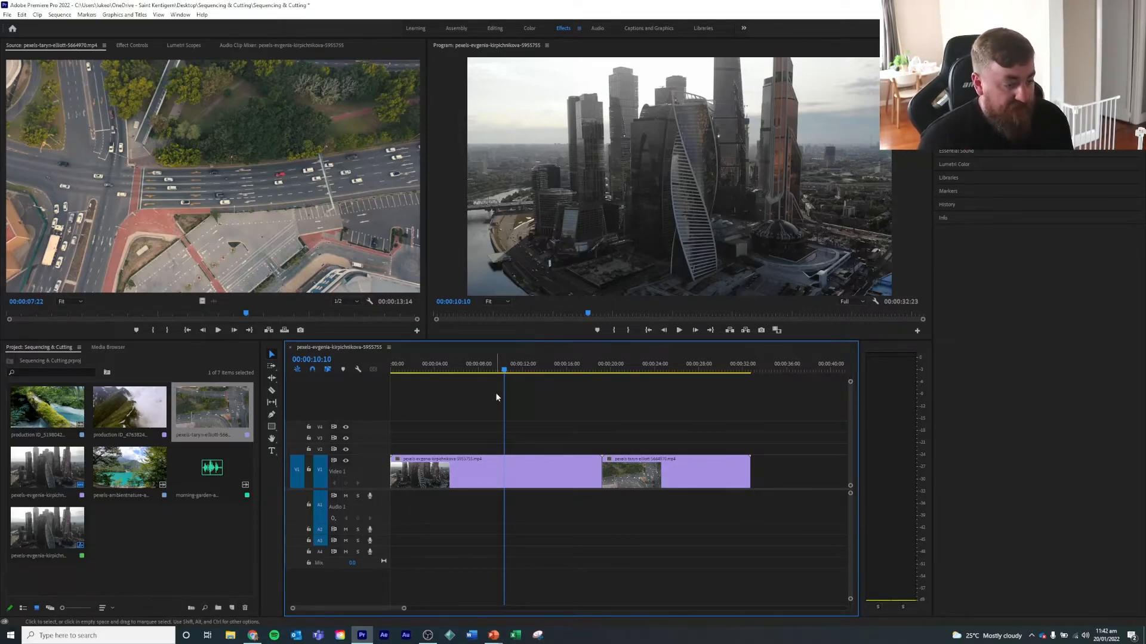
- Split the skyline clip at 00:00:10:10 with the Razor tool and delete the segment before the cut
key(c)
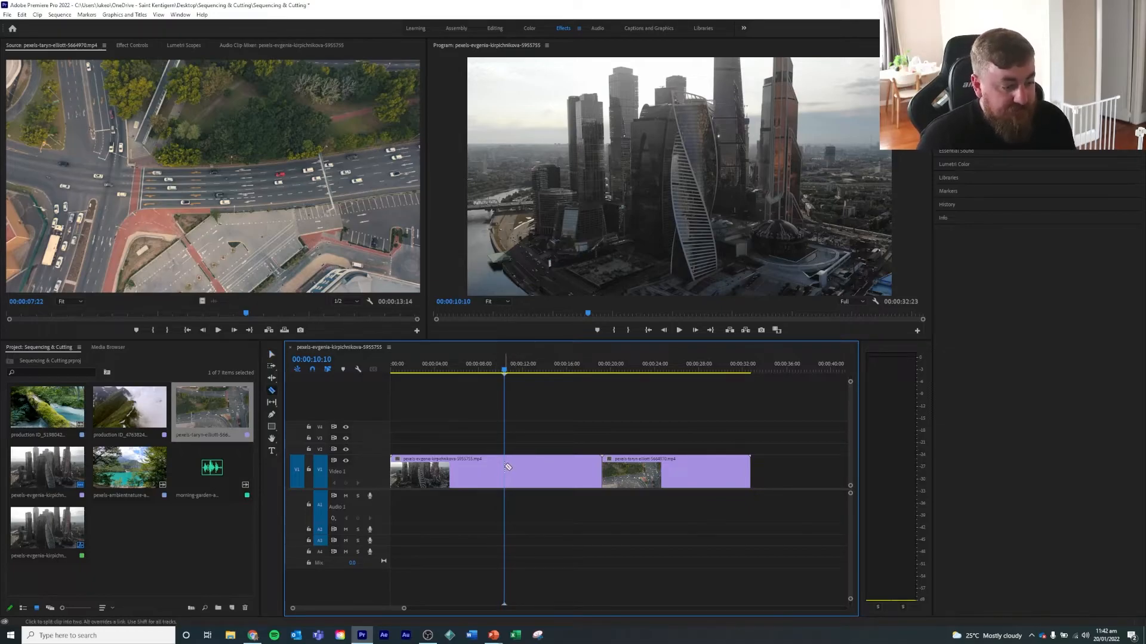
click(506, 468)
key(v)
click(500, 472)
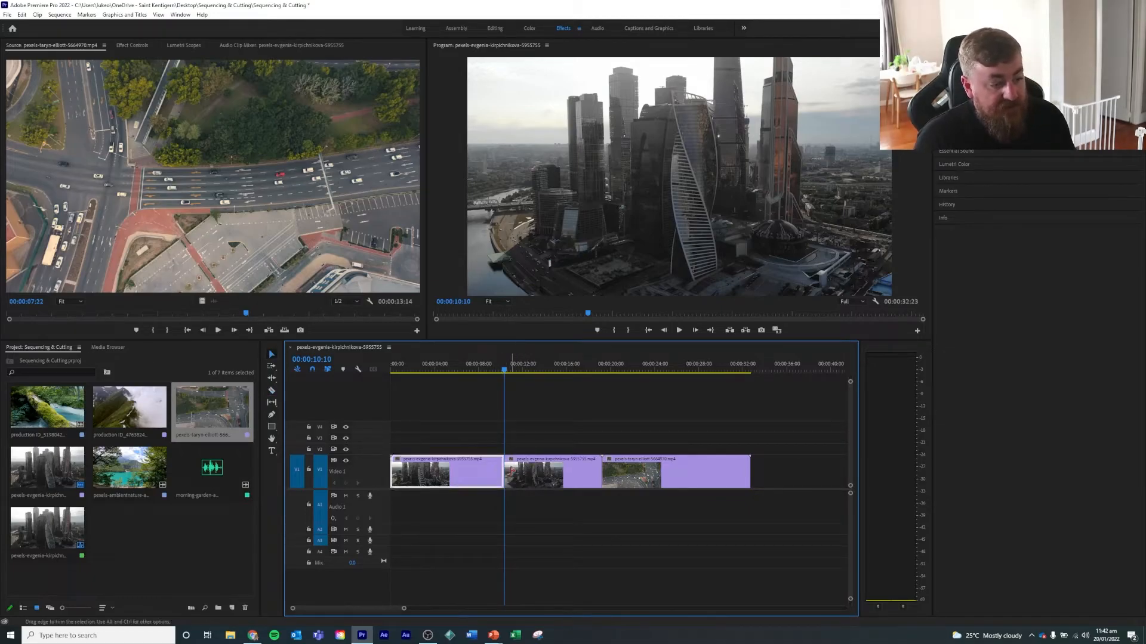
key(Delete)
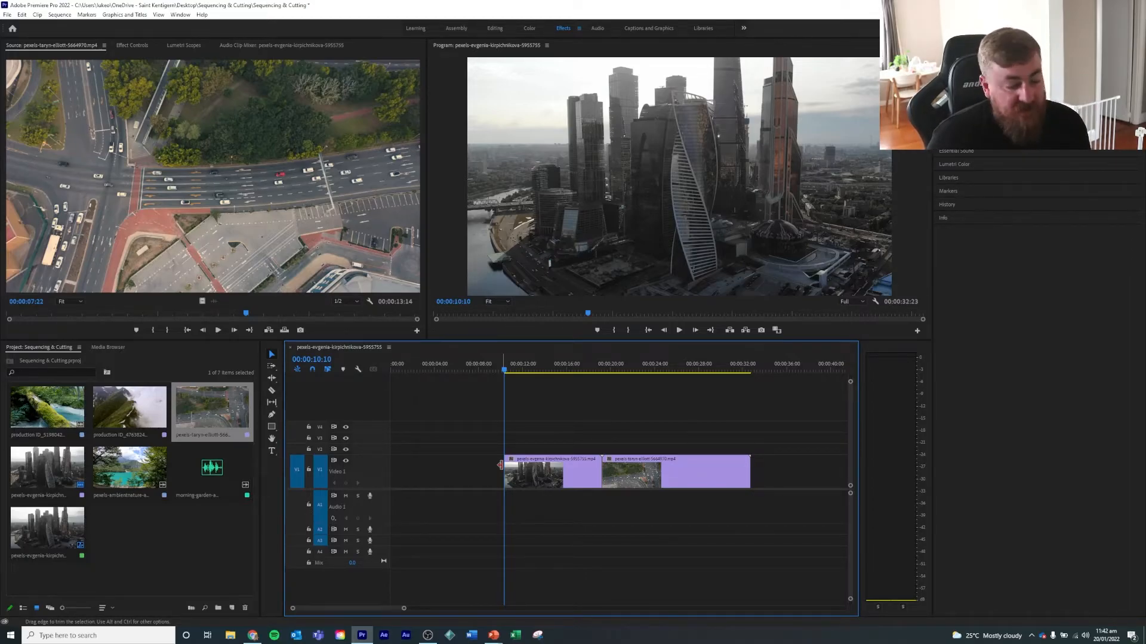
- Extend the start edge of the remaining skyline clip back to the beginning of the sequence
click(500, 465)
drag(500, 464, 391, 466)
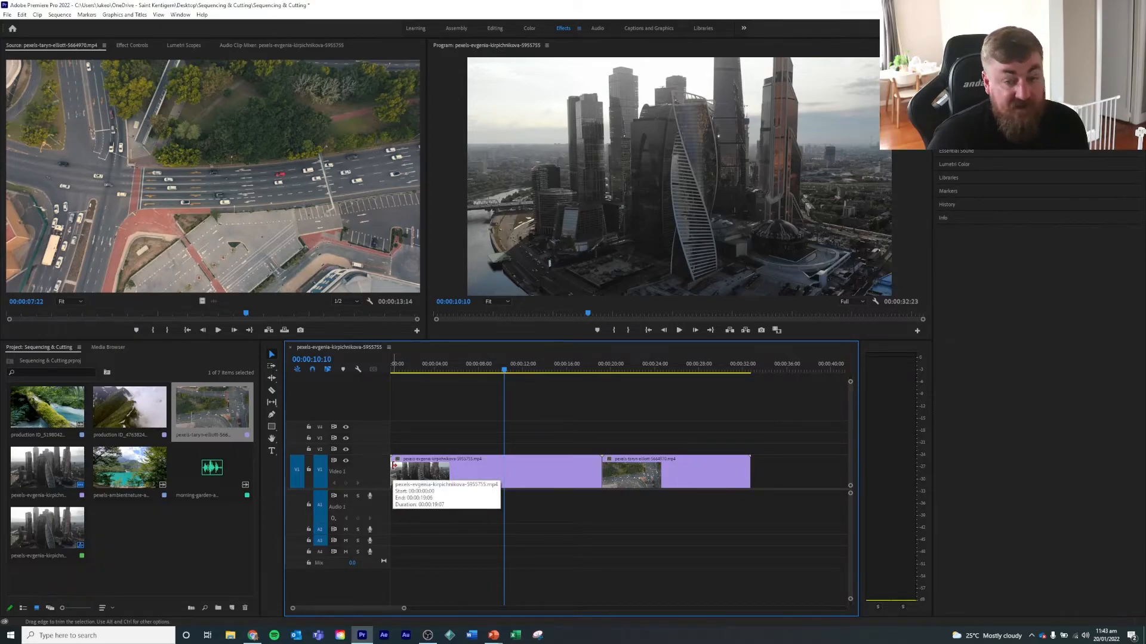
- Trim the skyline clip's start edge to 00:00:10:10 and delete the empty gap in front of it
drag(394, 466, 504, 471)
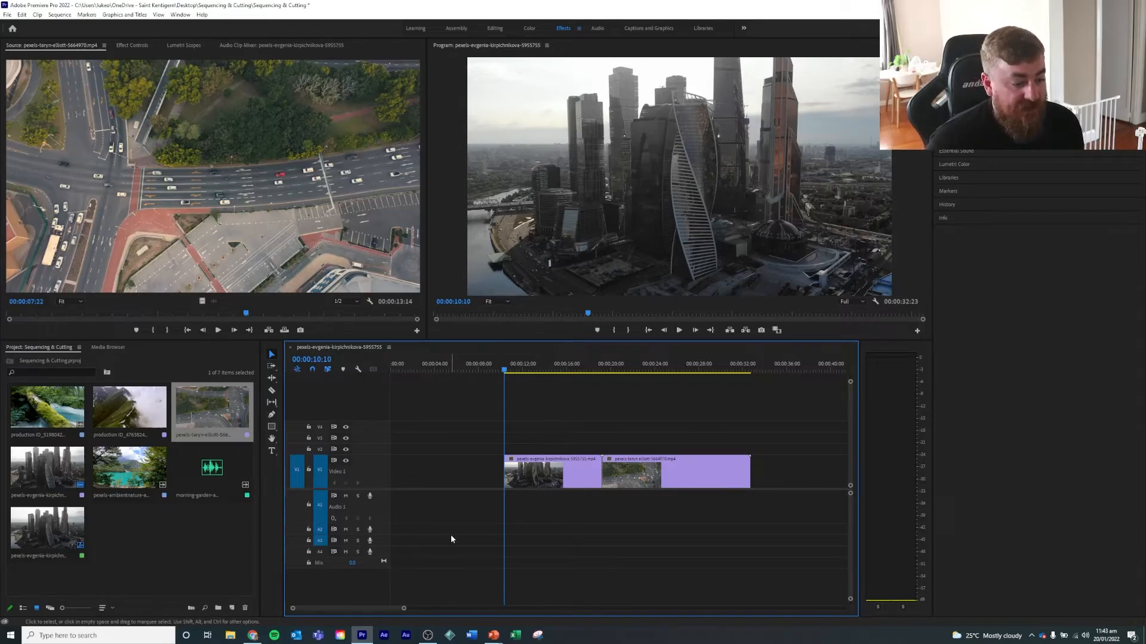
click(457, 481)
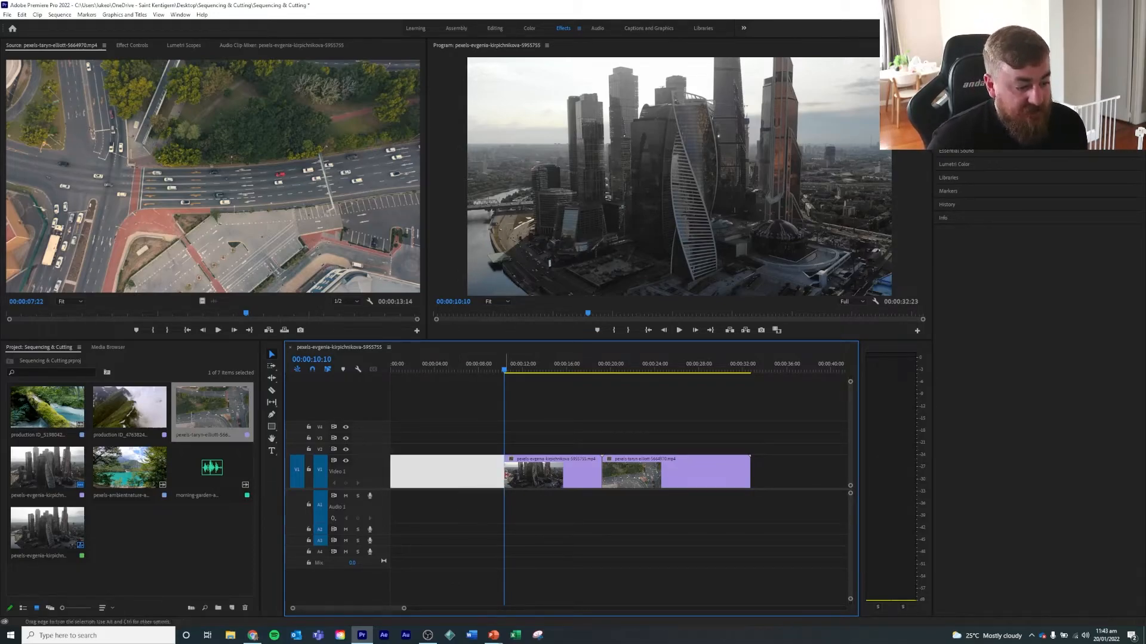
key(Delete)
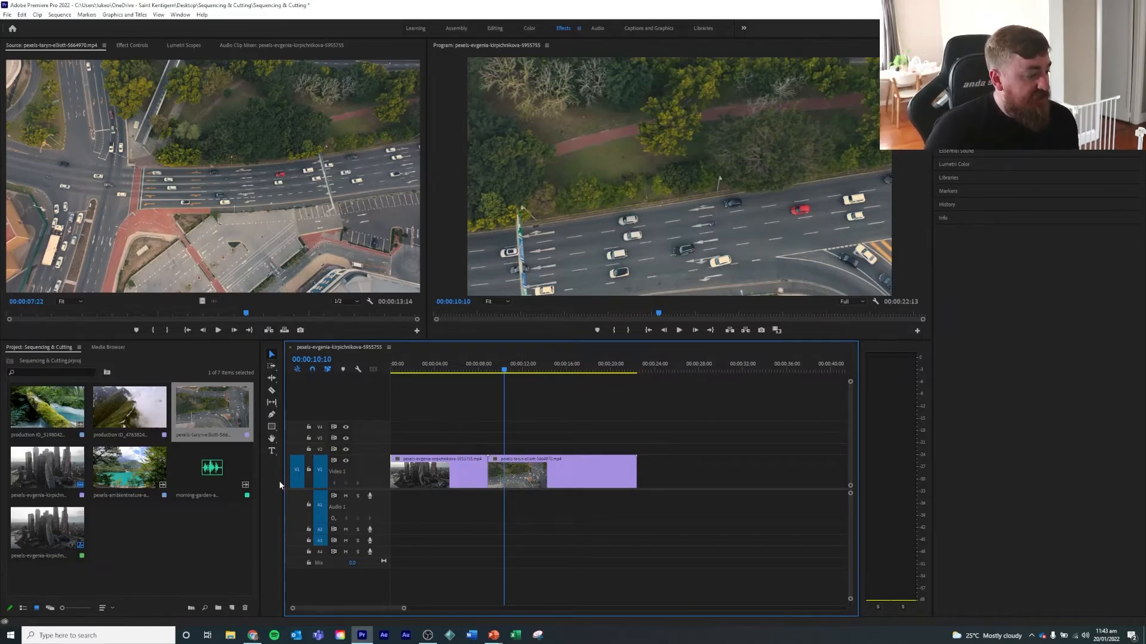
- Append only the video of the mossy log clip and the turquoise lake clip after the traffic clip on Video 1
double_click(49, 409)
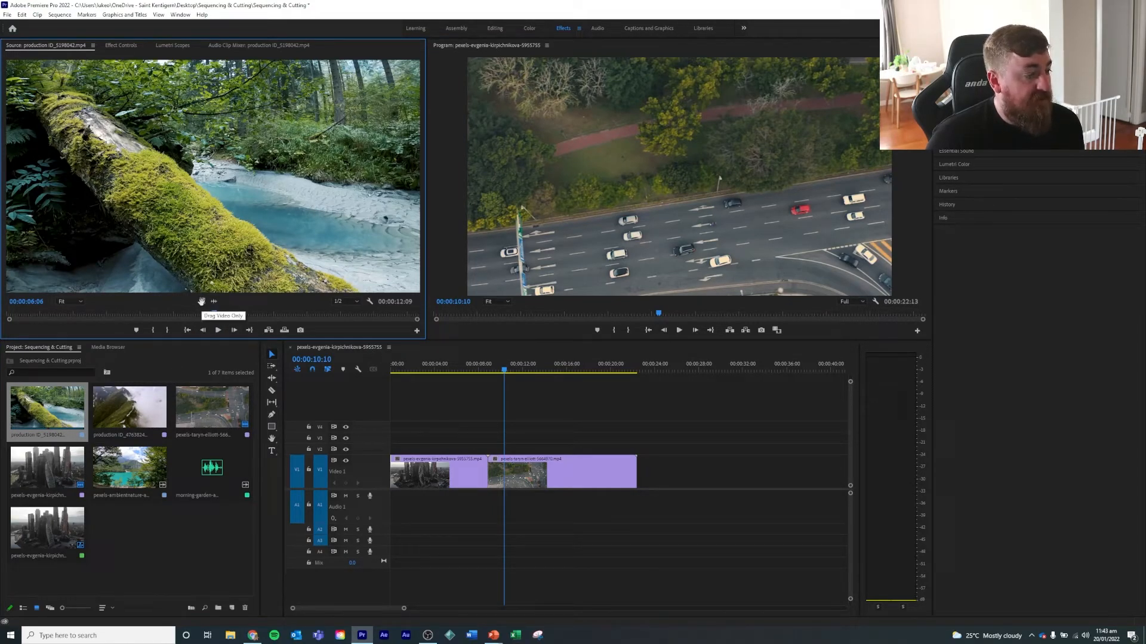
drag(202, 301, 637, 472)
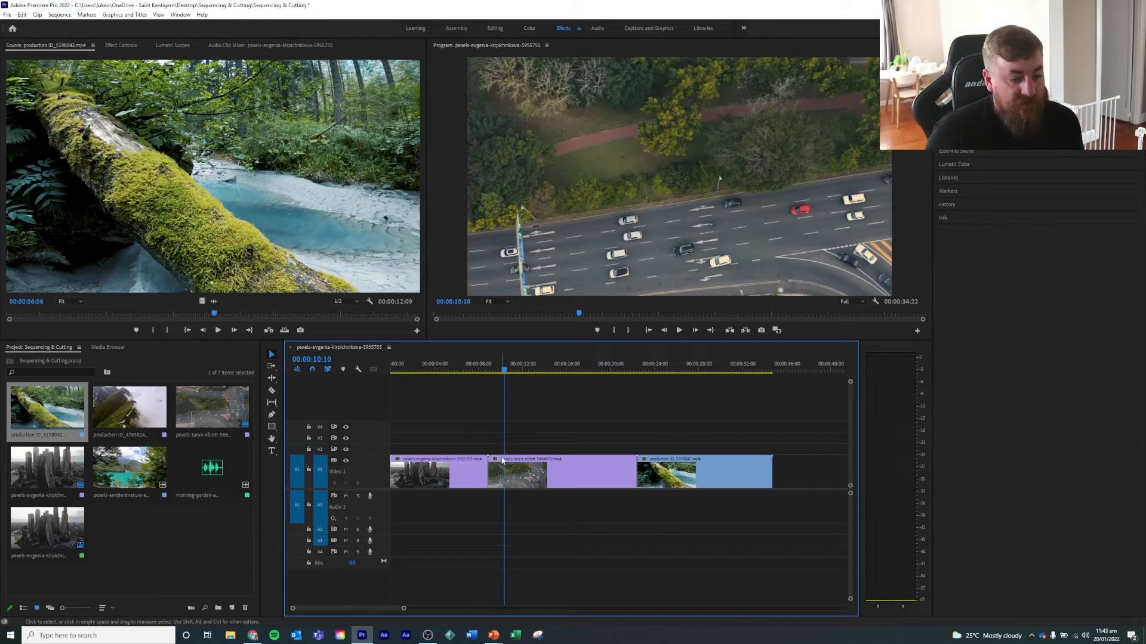
double_click(154, 470)
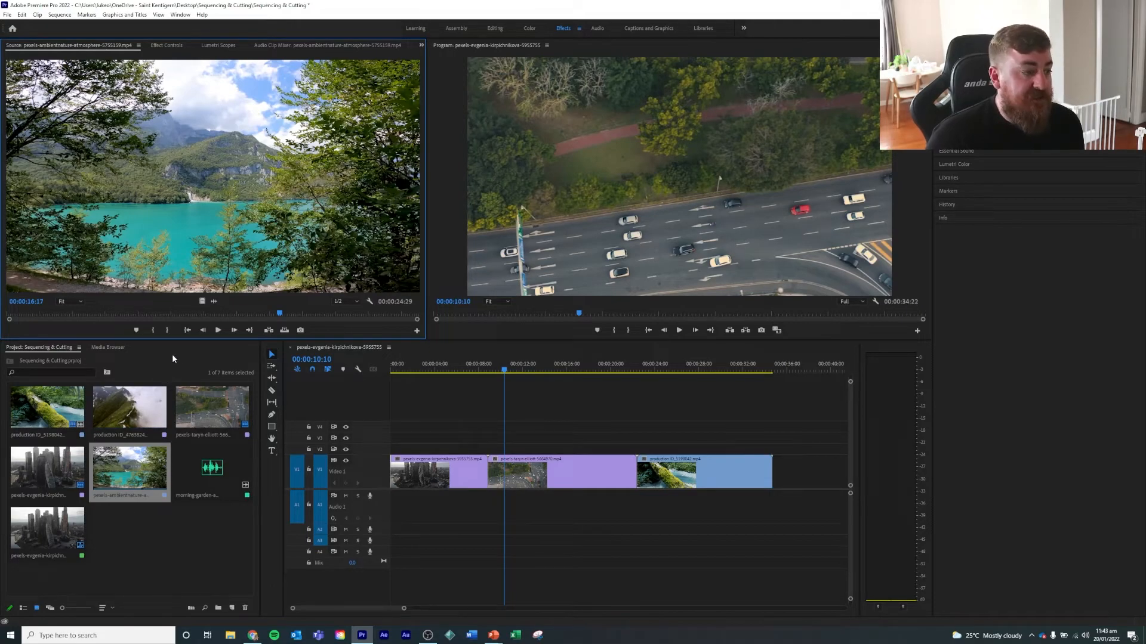
drag(206, 331, 702, 472)
- Add only the video of the misty mountain ridge clip directly after the lake clip on Video 1
drag(400, 608, 467, 608)
double_click(113, 405)
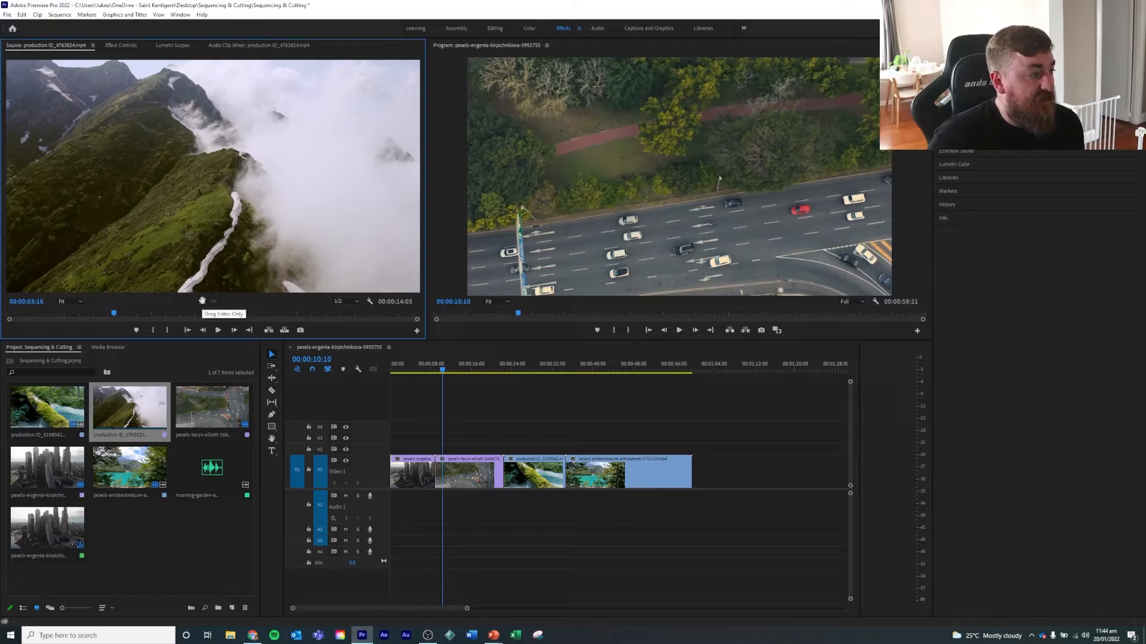
drag(280, 364, 702, 473)
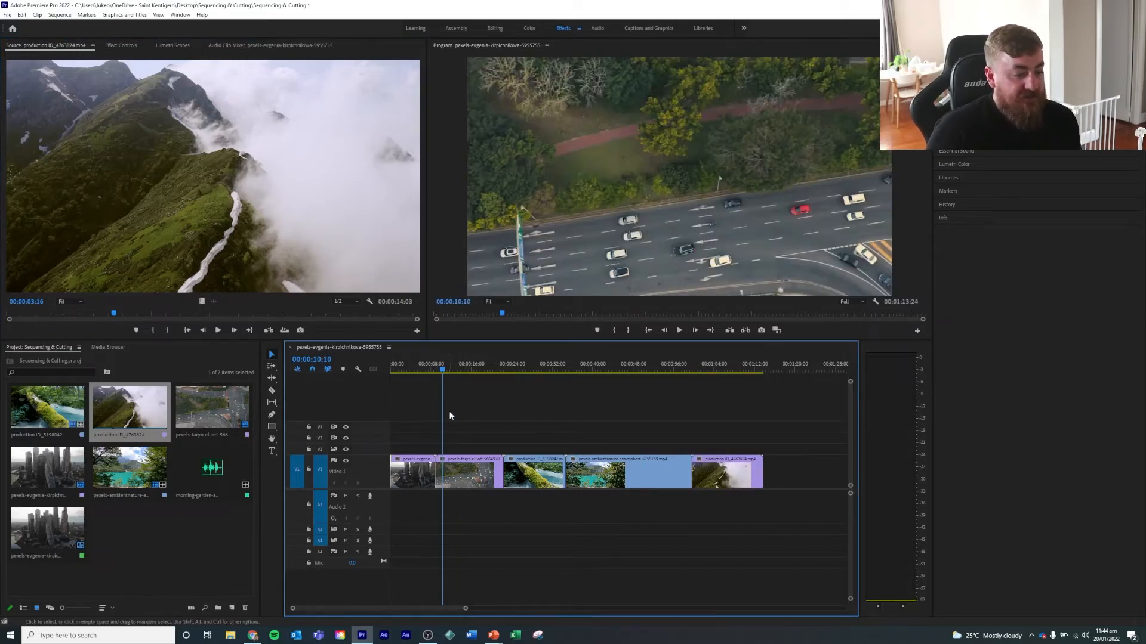
- Preview the morning-garden acoustic music and place it on Audio 1 at the start of the sequence
drag(442, 370, 384, 438)
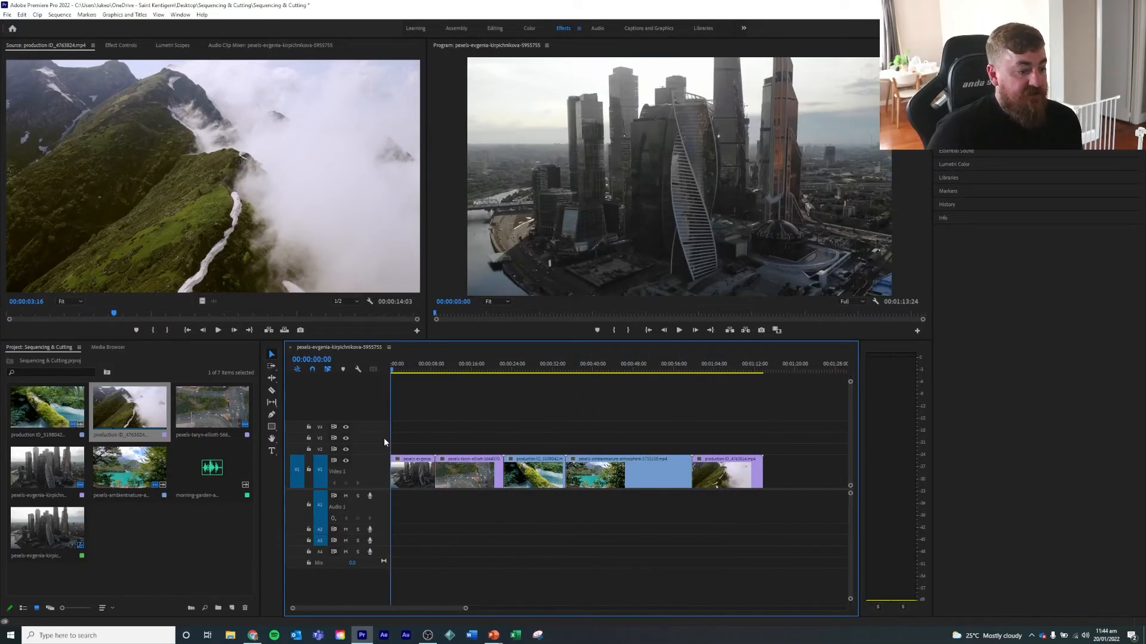
double_click(209, 470)
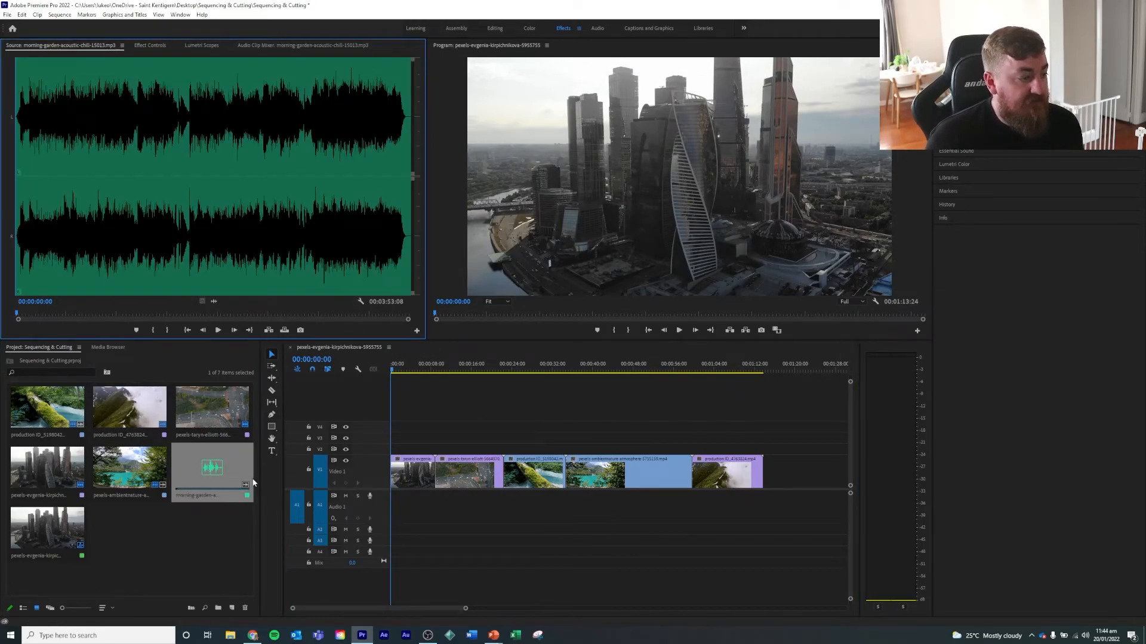
click(219, 332)
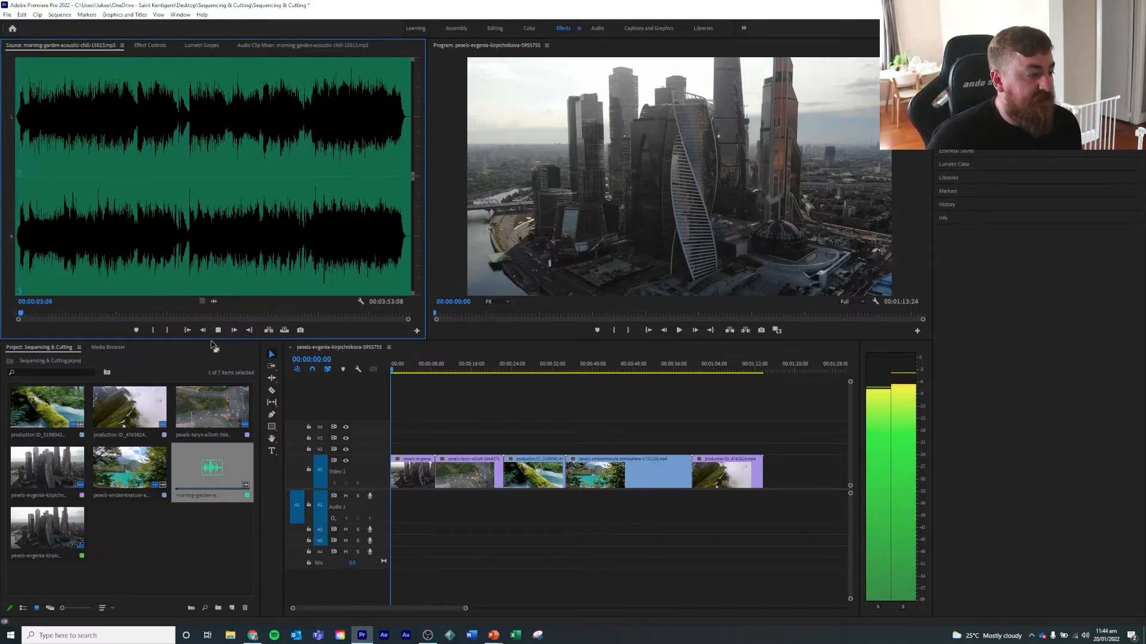
click(218, 331)
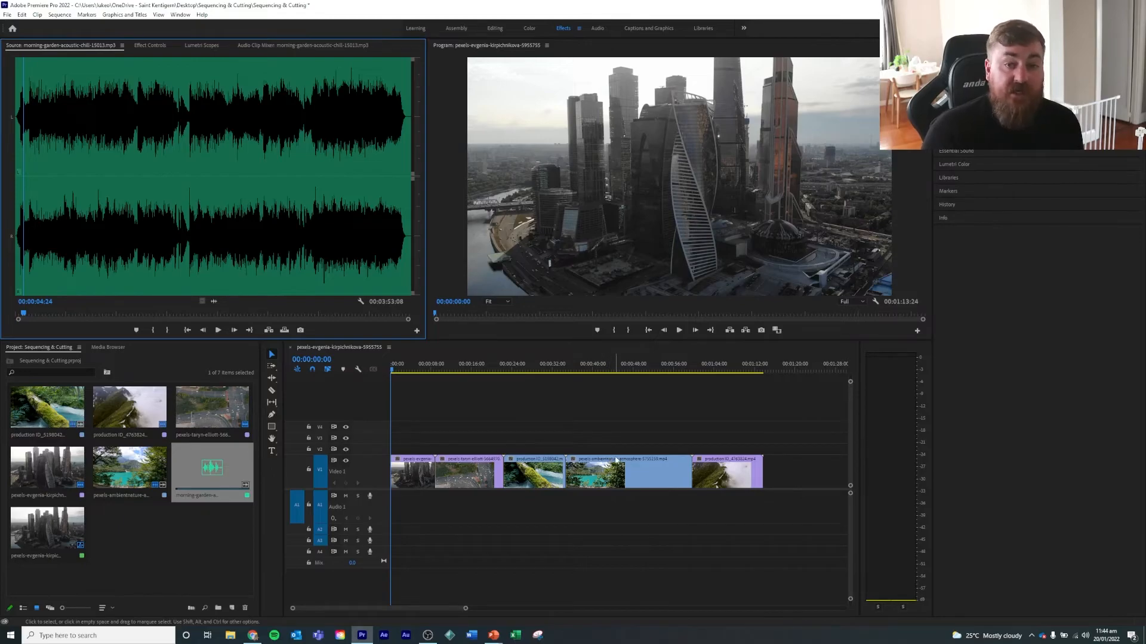
click(208, 474)
drag(208, 475, 394, 516)
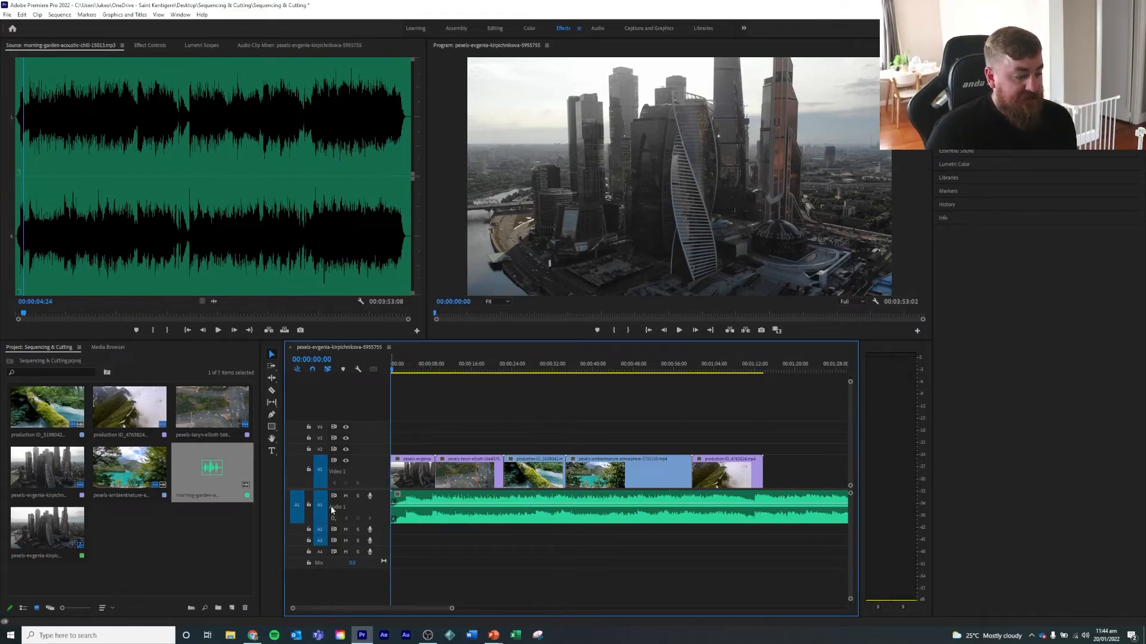
- Lower the music clip's volume on Audio 1 and play the sequence from the start into the lake clip
click(476, 509)
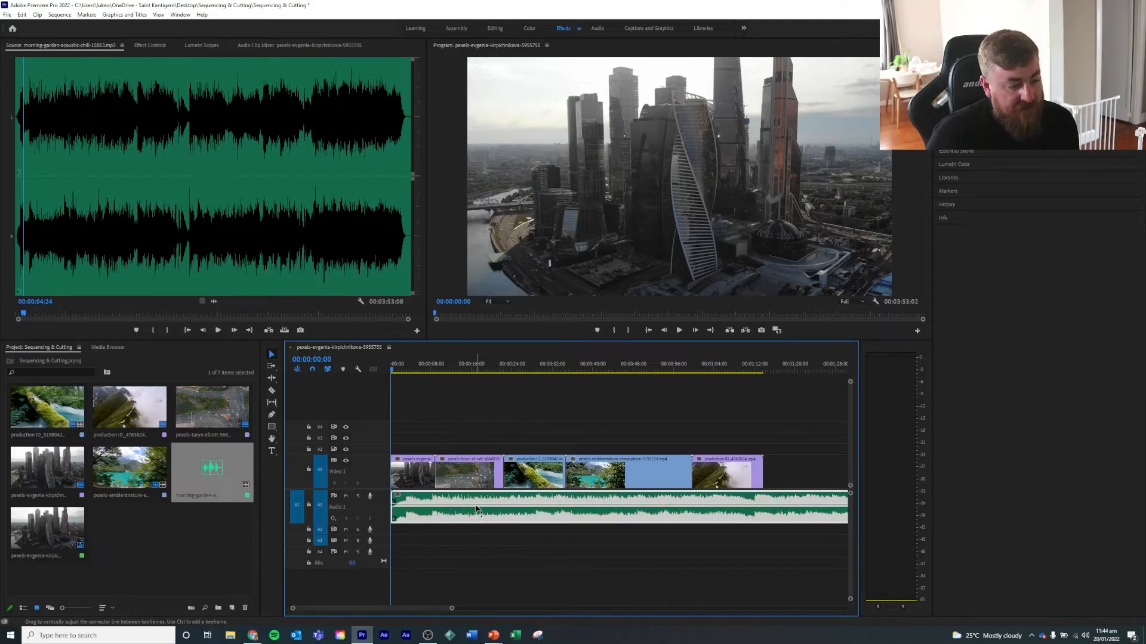
drag(476, 509, 478, 519)
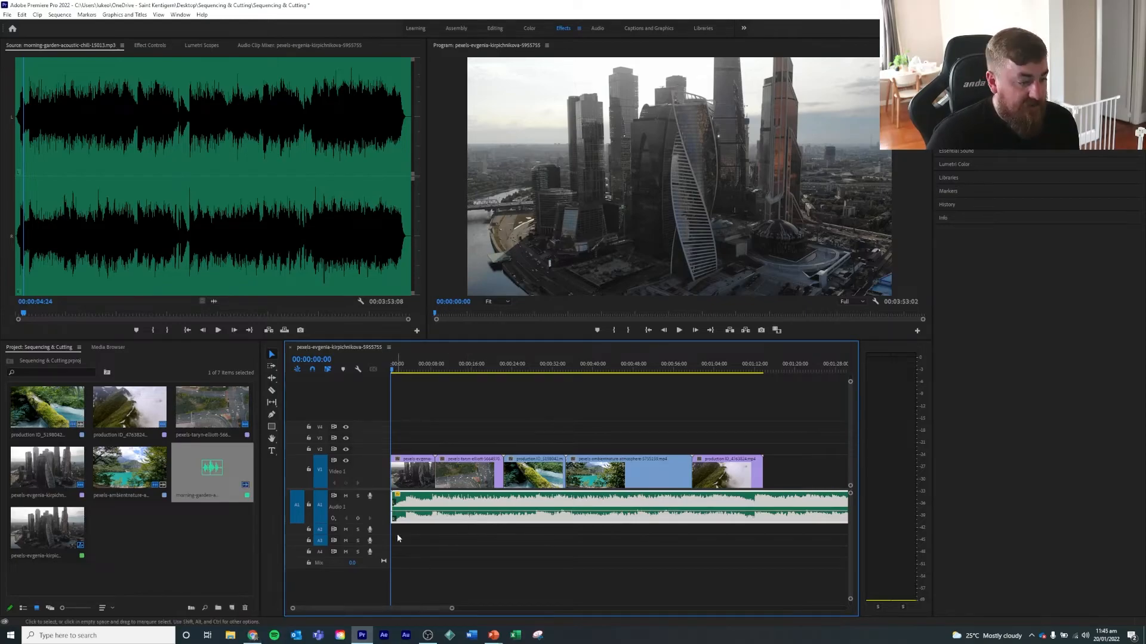
key(space)
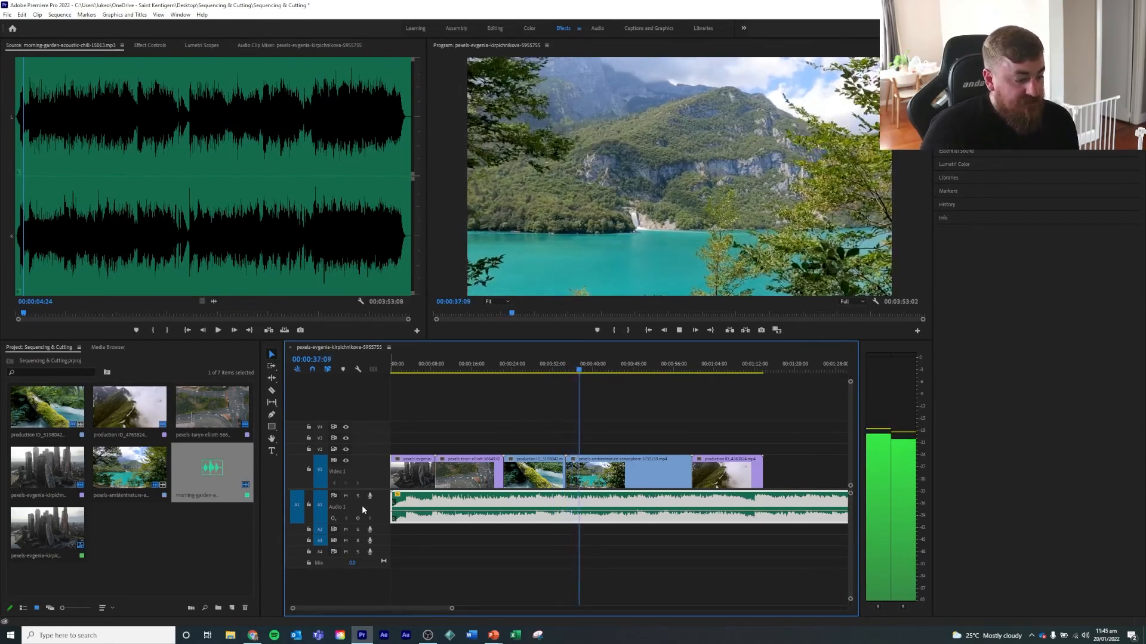
click(679, 330)
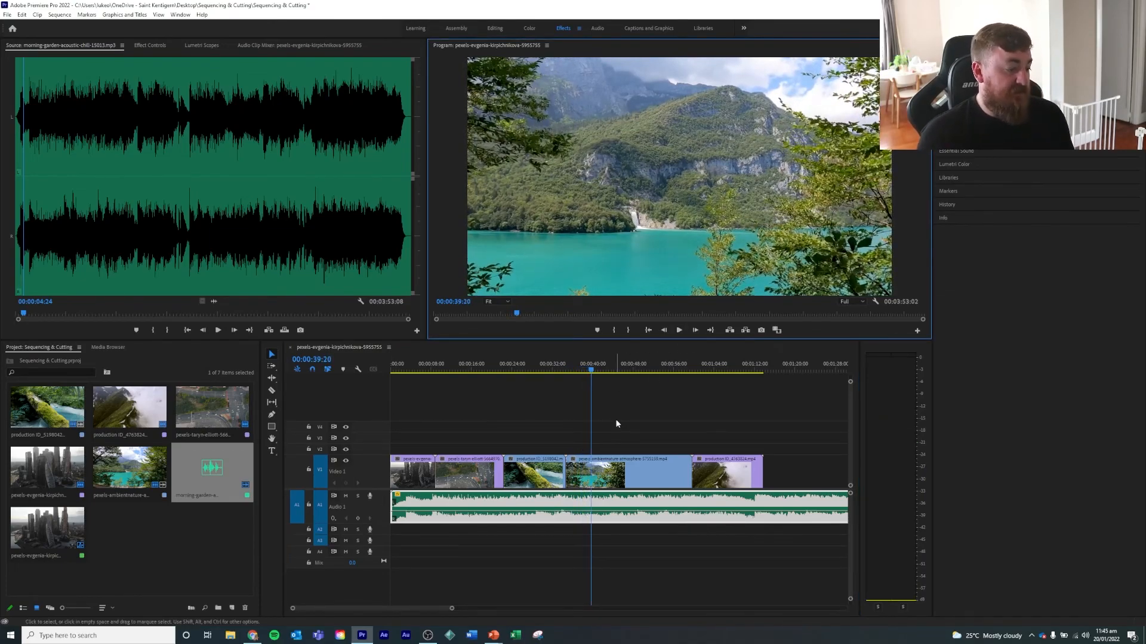